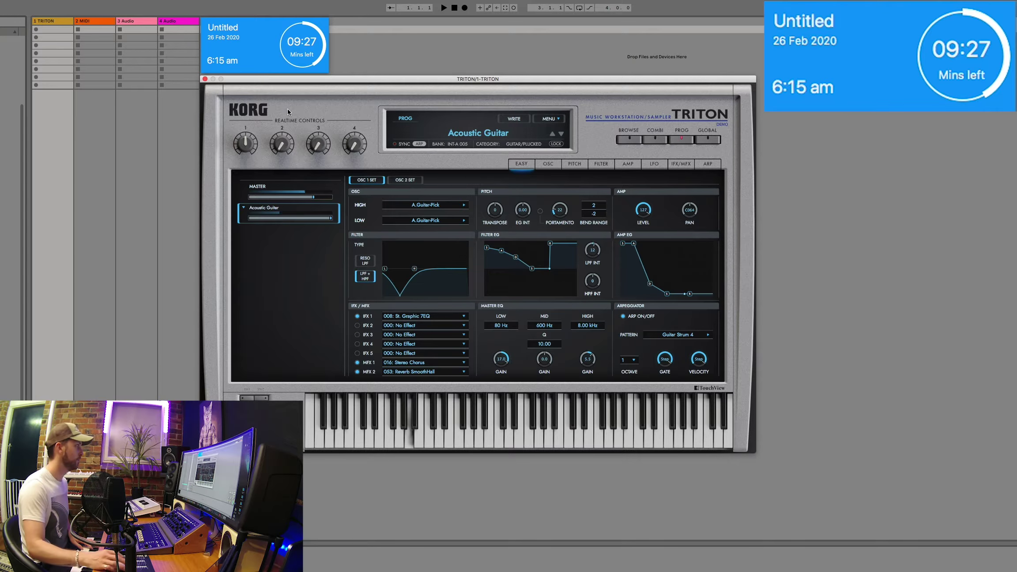
Record the Acoustic Guitar part into the first TRITON track's top clip slot and quantize all its notes.
{"action": "key", "text": "shift+F9"}
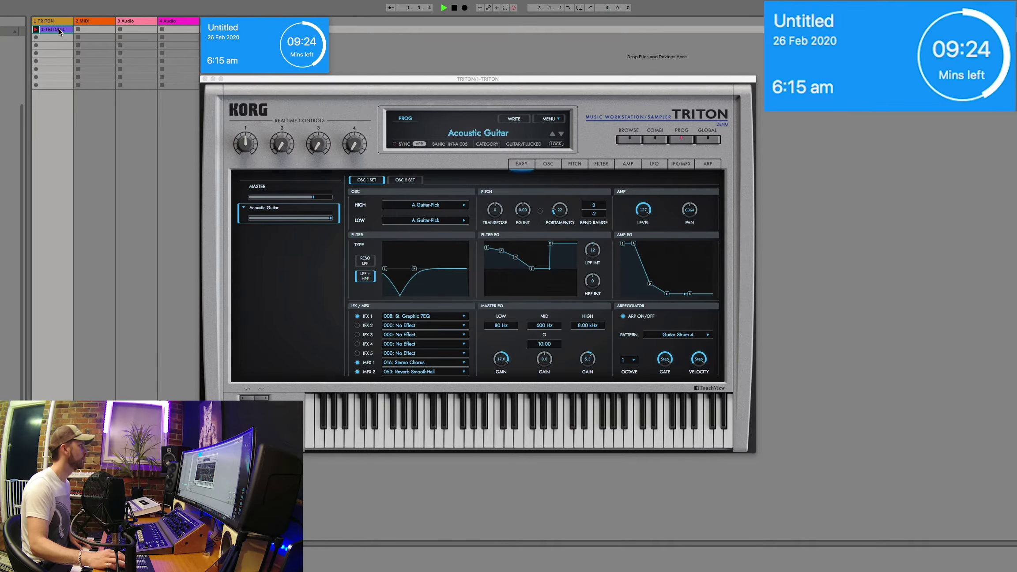
{"action": "double_click", "coordinate": [59, 29]}
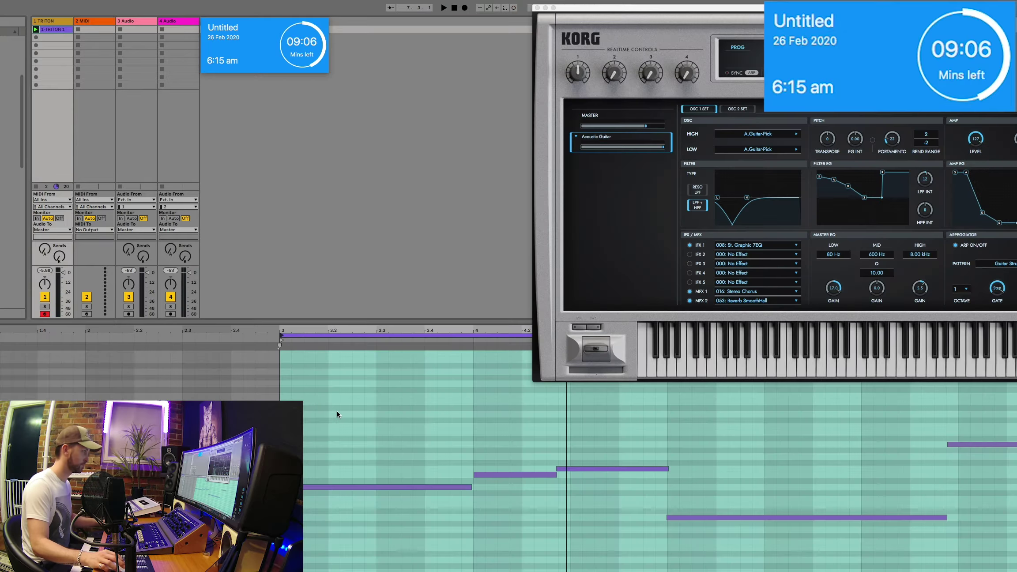
{"action": "key", "text": "super+a"}
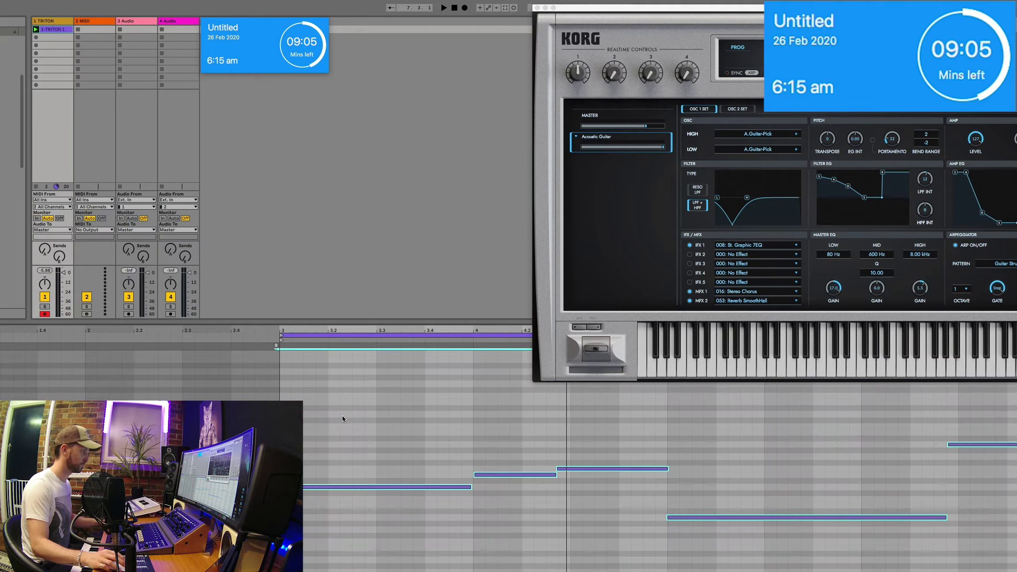
{"action": "key", "text": "super+u"}
{"action": "key", "text": "space"}
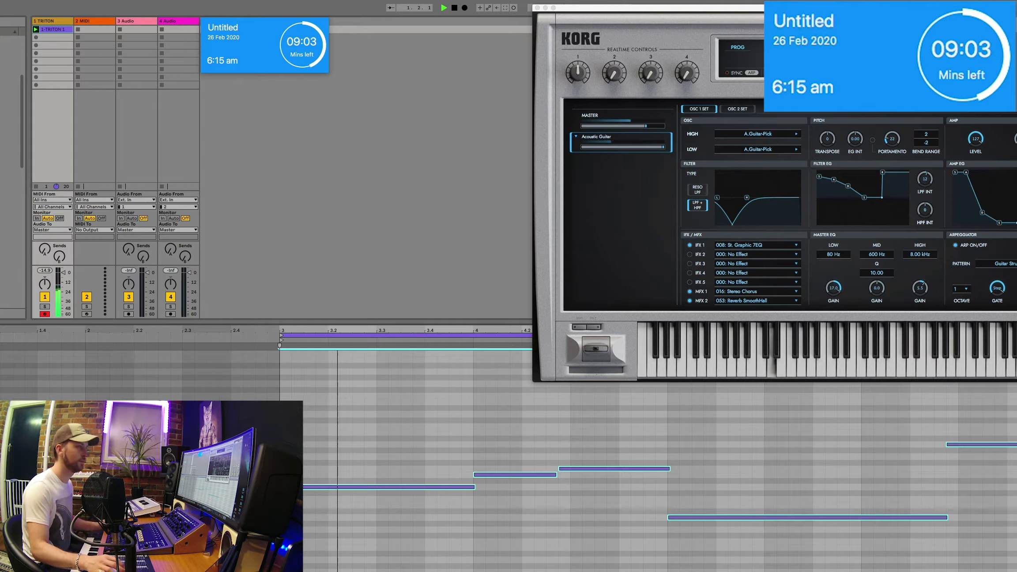
{"action": "left_click_drag", "start_coordinate": [896, 9], "coordinate": [565, 82]}
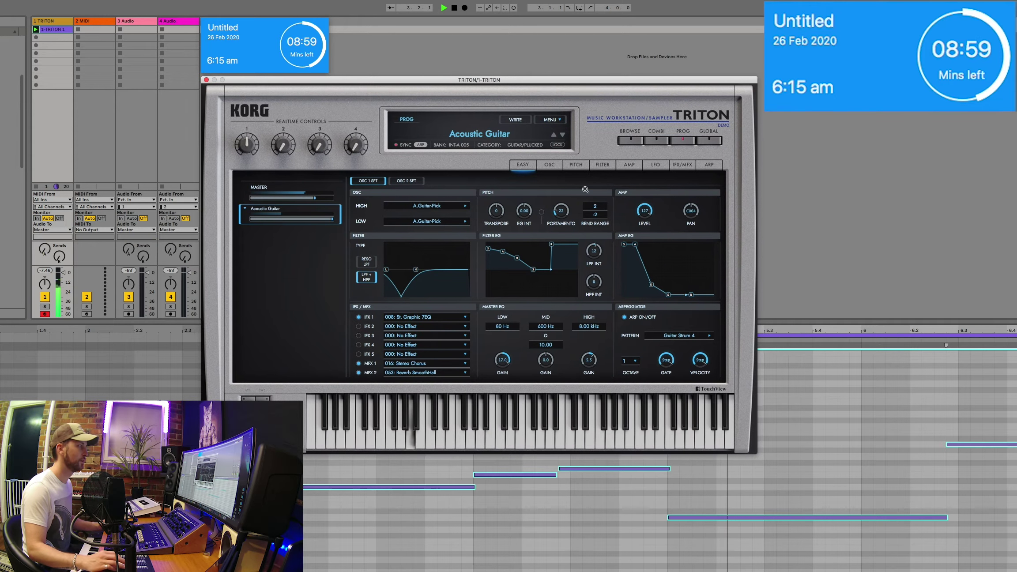
{"action": "left_click_drag", "start_coordinate": [472, 81], "coordinate": [470, 81]}
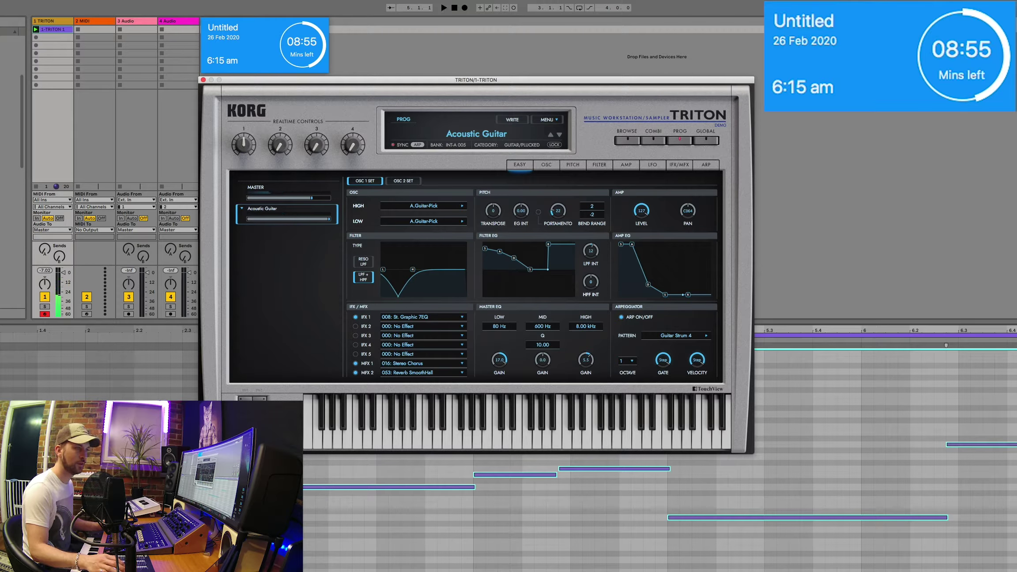
Undo the last note edit and shorten the guitar note in bar 3 so it ends at bar 4.
{"action": "key", "text": "super+z"}
{"action": "left_click_drag", "start_coordinate": [1001, 567], "coordinate": [362, 440]}
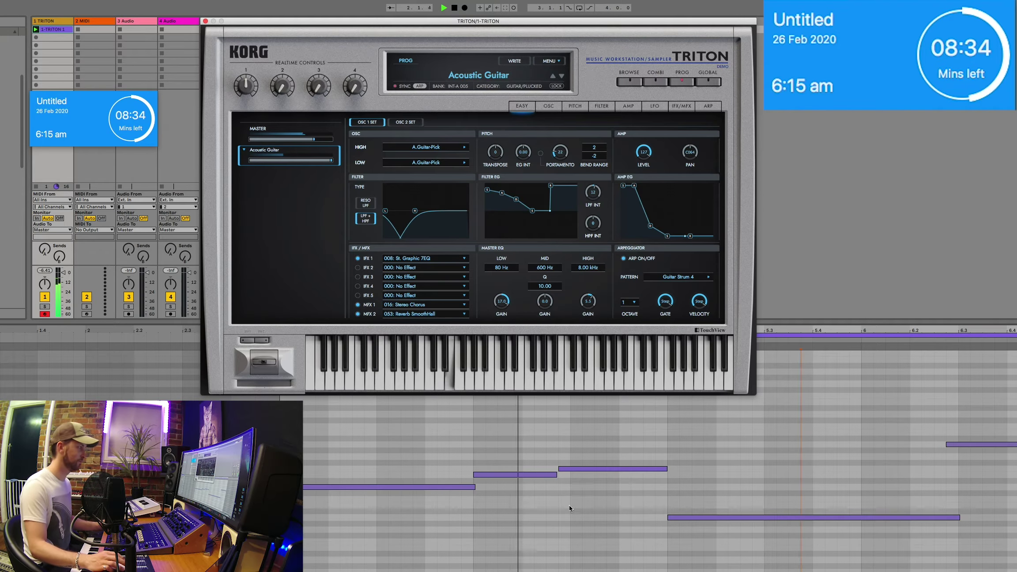
{"action": "left_click_drag", "start_coordinate": [475, 487], "coordinate": [472, 487]}
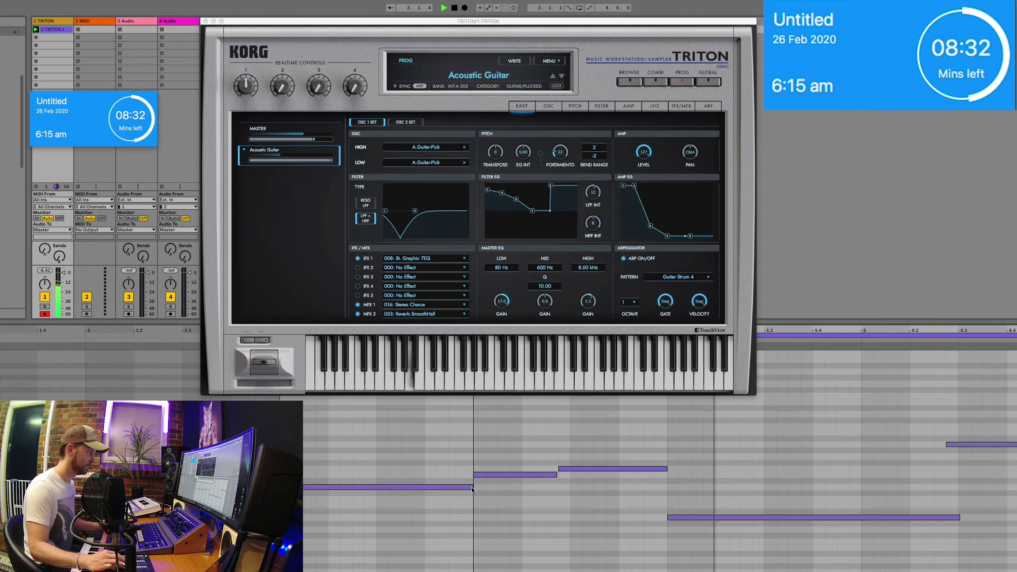
{"action": "left_click", "coordinate": [510, 487]}
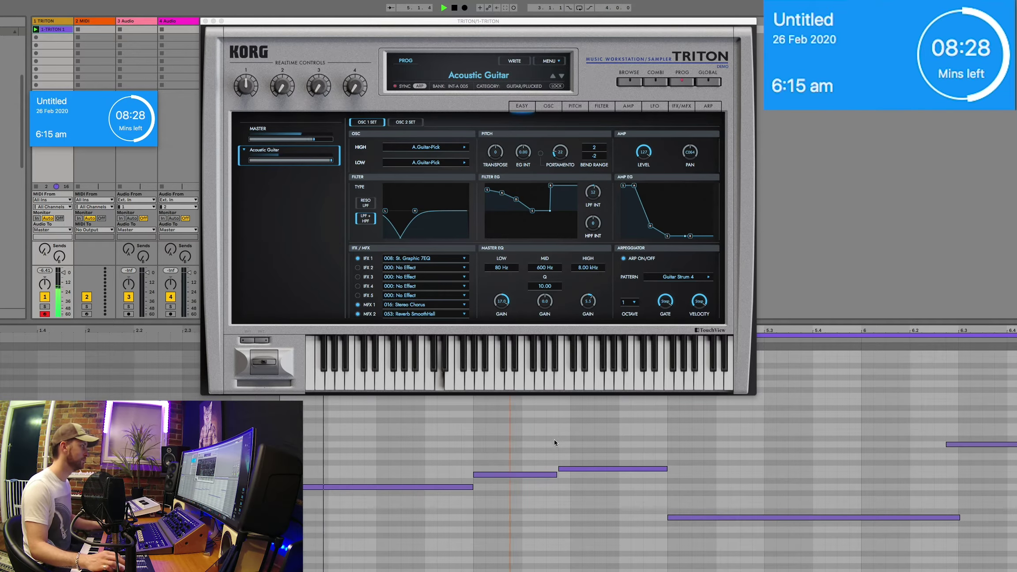
Open the Fretless Switch bass clip on the second TRITON track, select all its notes and fold the editor to the used pitches.
{"action": "left_click", "coordinate": [89, 23]}
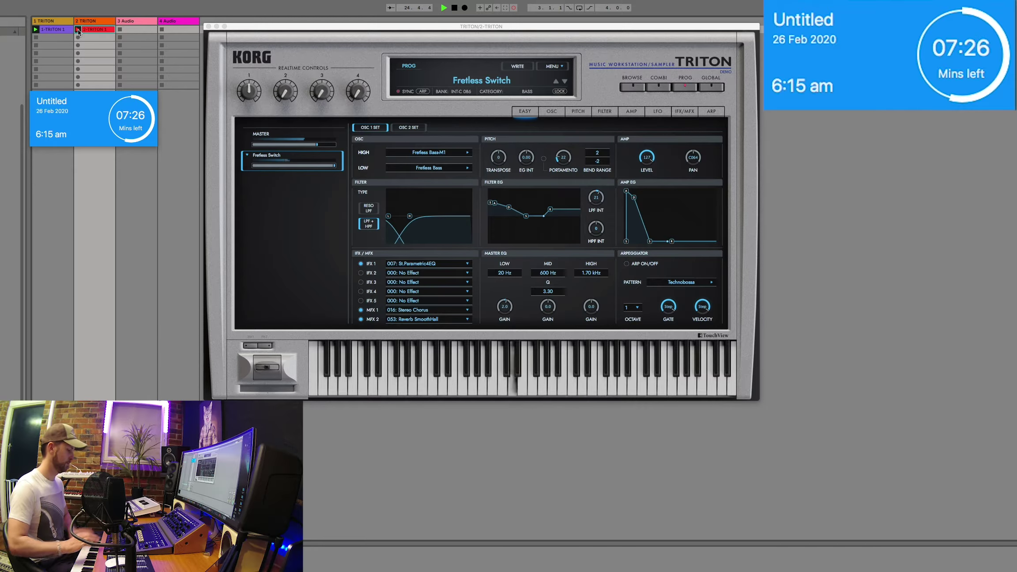
{"action": "double_click", "coordinate": [98, 31]}
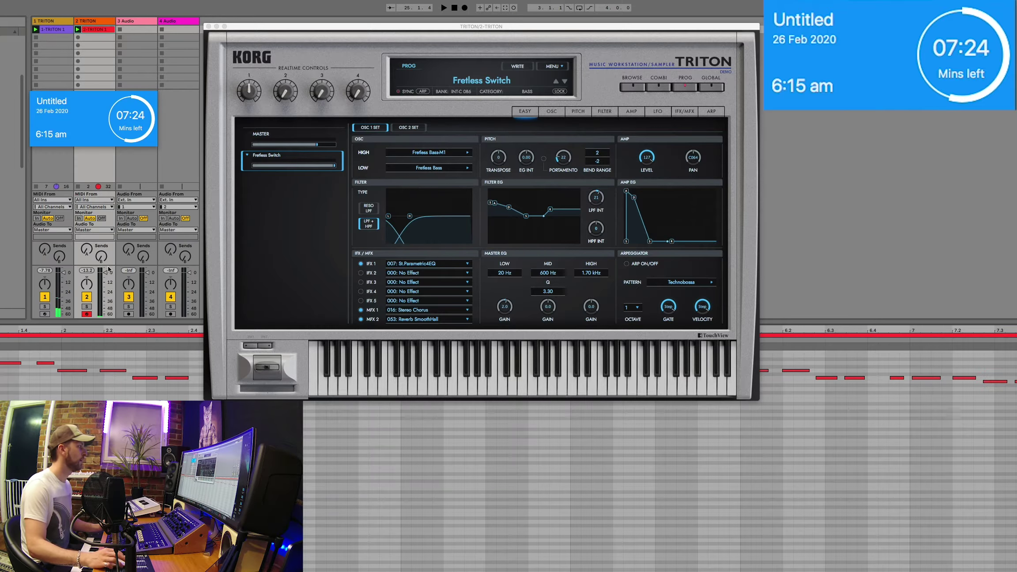
{"action": "key", "text": "super+a"}
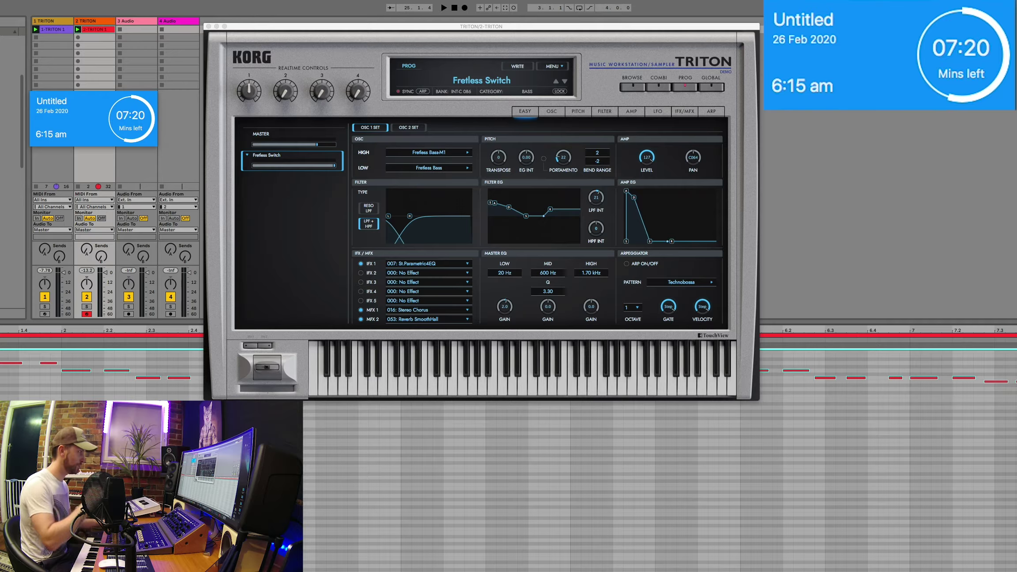
{"action": "key", "text": "f"}
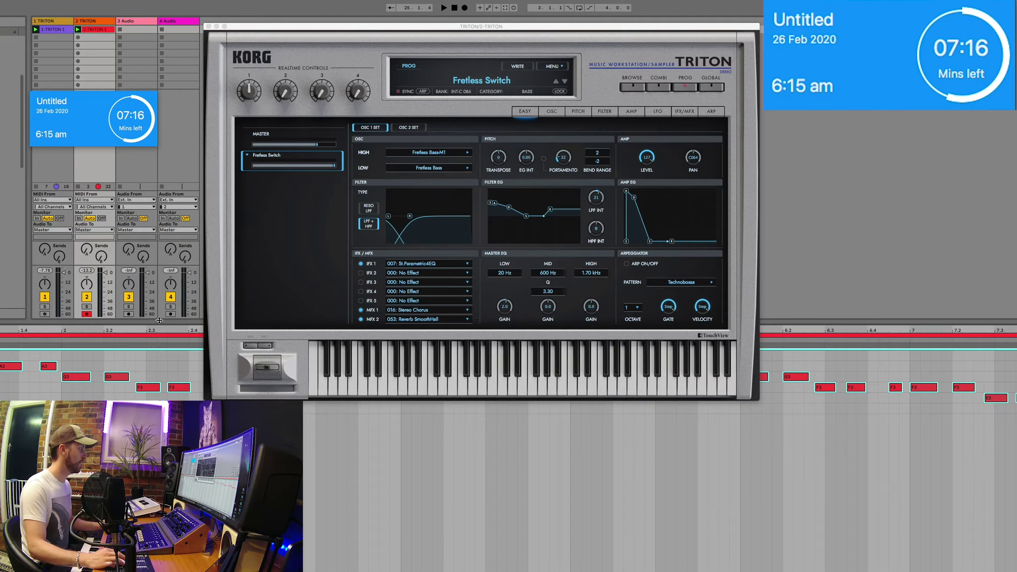
{"action": "left_click_drag", "start_coordinate": [157, 327], "coordinate": [158, 402]}
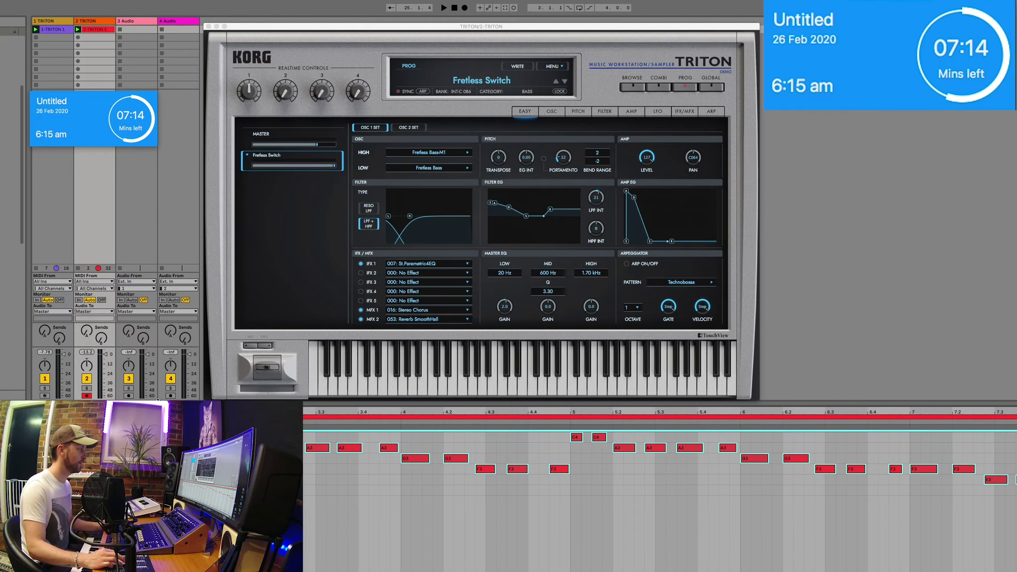
Deselect the bass notes and play the guitar and bass clips together from the start.
{"action": "key", "text": "space"}
{"action": "key", "text": "Escape"}
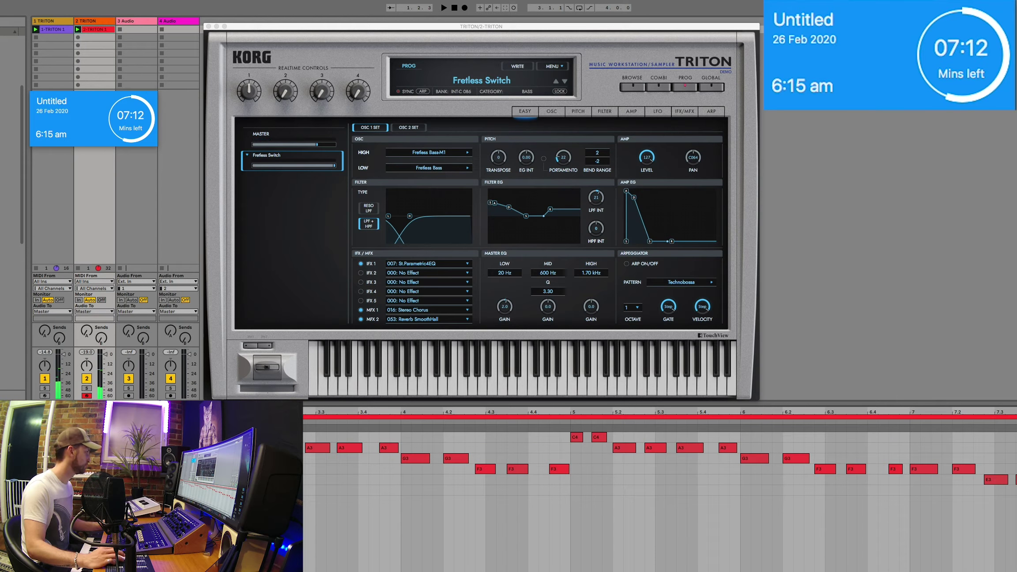
{"action": "key", "text": "space"}
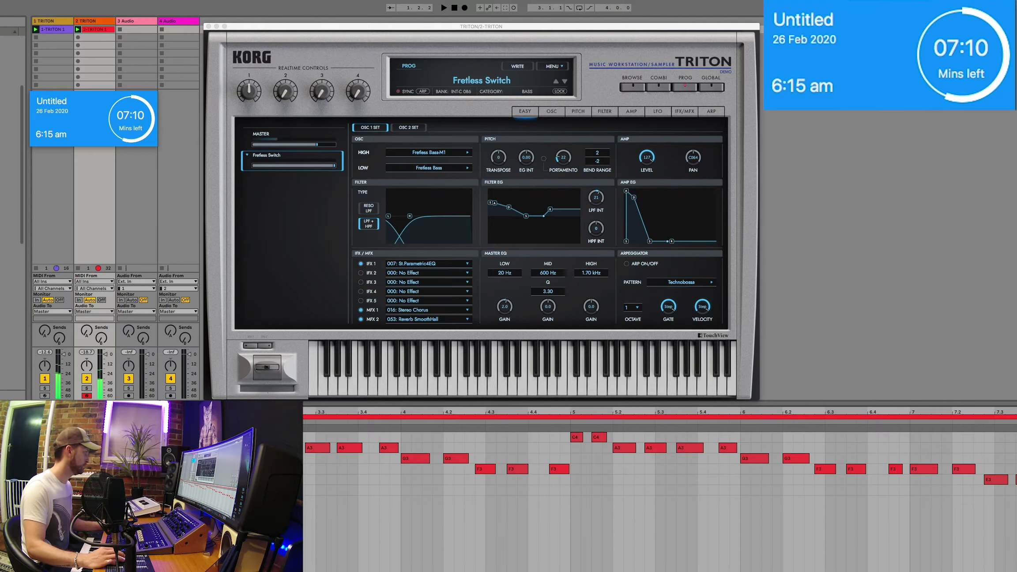
{"action": "key", "text": "space"}
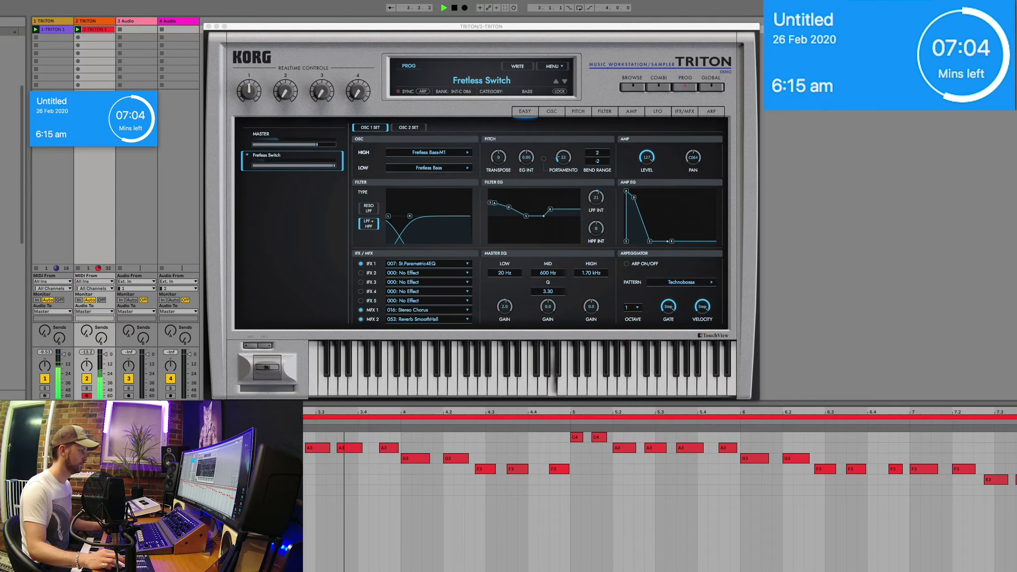
Reveal the bass clip's velocity lane with all notes selected, and close the Hybrid Bass synth window.
{"action": "left_click_drag", "start_coordinate": [319, 570], "coordinate": [337, 552]}
{"action": "key", "text": "super+a"}
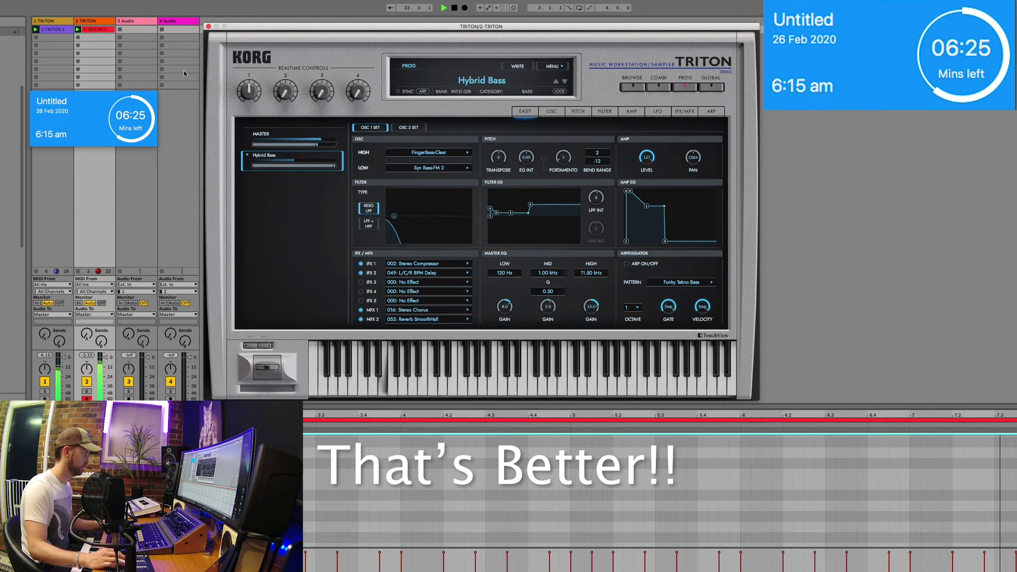
{"action": "left_click", "coordinate": [489, 85]}
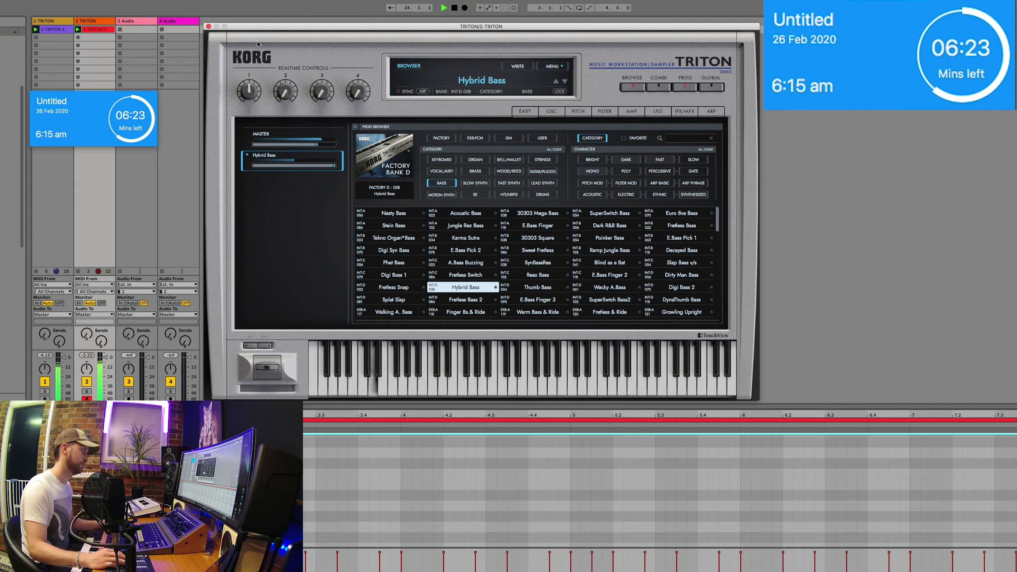
{"action": "left_click", "coordinate": [209, 26]}
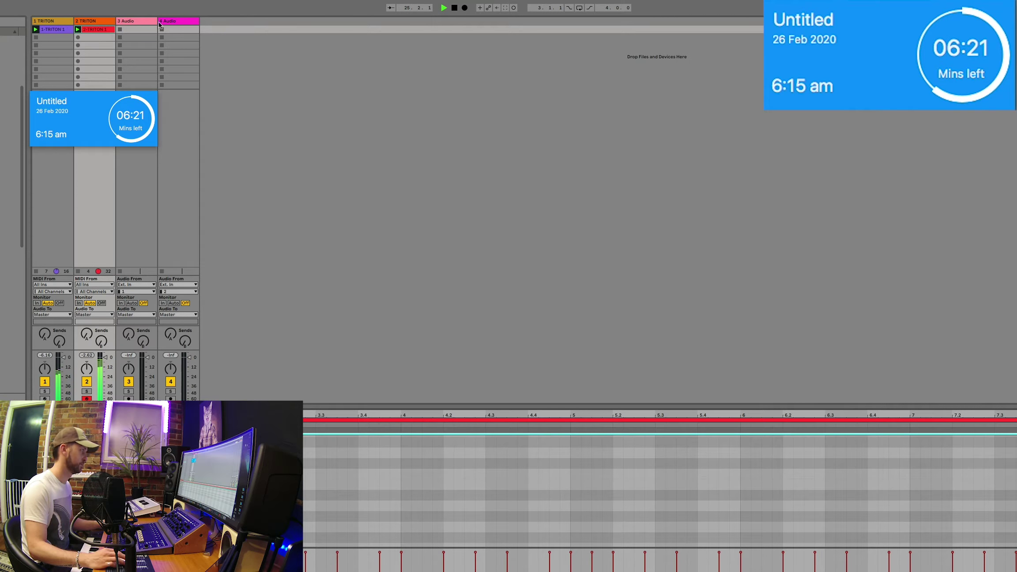
Insert a new MIDI track directly after the bass track and stop playback.
{"action": "left_click", "coordinate": [98, 22]}
{"action": "key", "text": "ctrl+shift+t"}
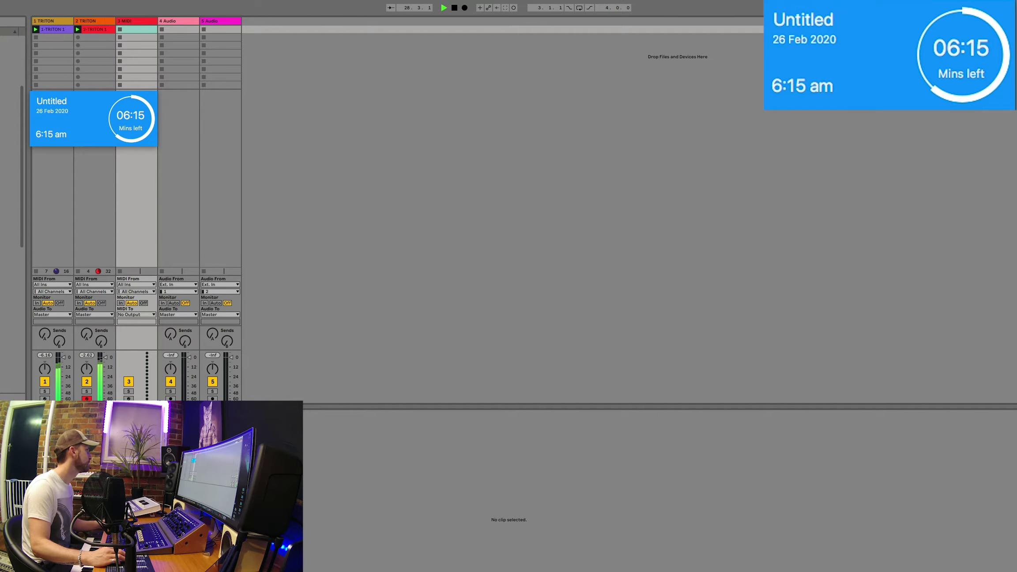
{"action": "left_click", "coordinate": [144, 24]}
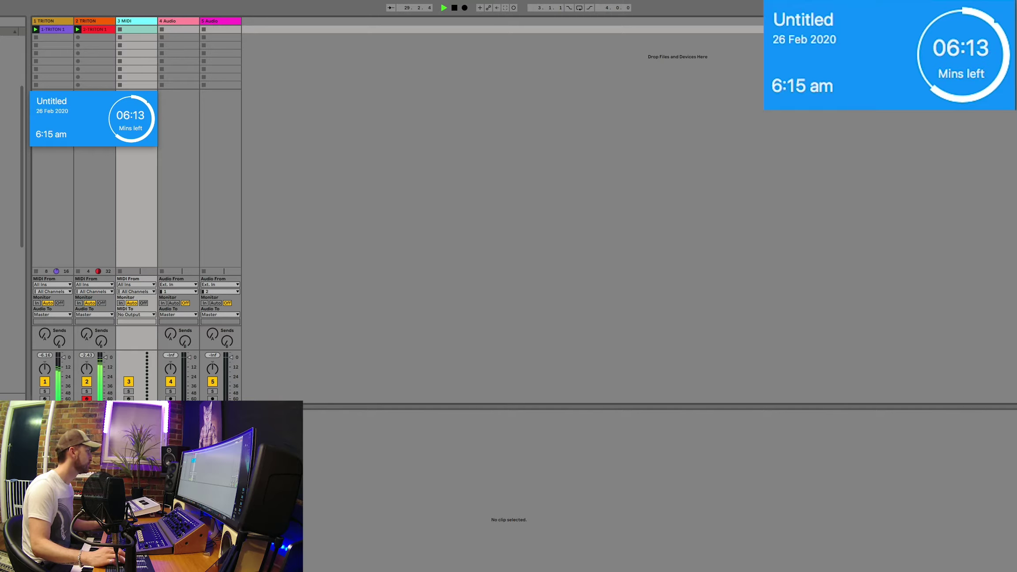
{"action": "left_click", "coordinate": [439, 225]}
{"action": "key", "text": "space"}
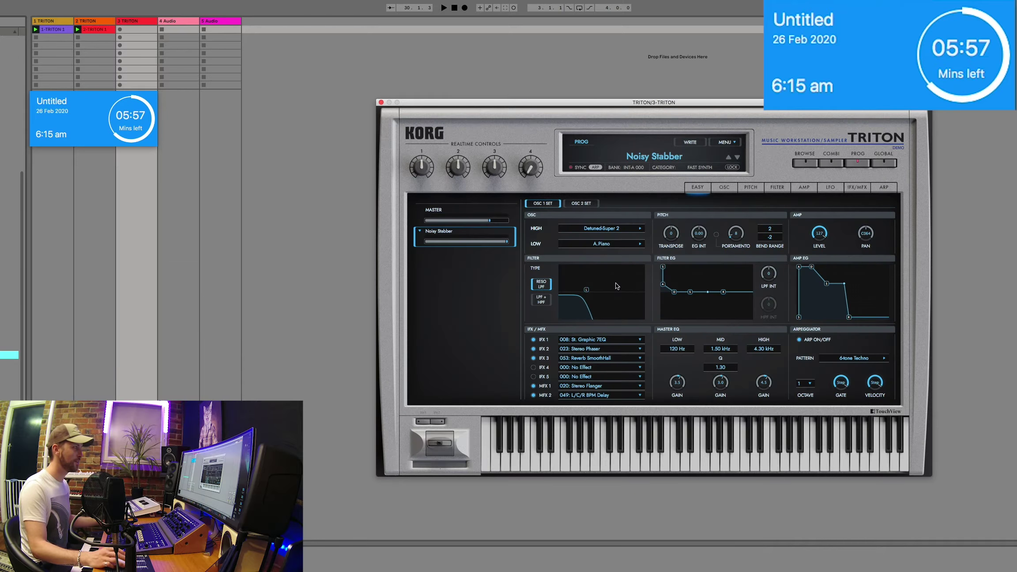
Open the third TRITON's program browser and audition the drum programs Psycho Pitch Kit, Djembe/Log Drum and Groove01:085-Hip.
{"action": "left_click_drag", "start_coordinate": [569, 103], "coordinate": [467, 99]}
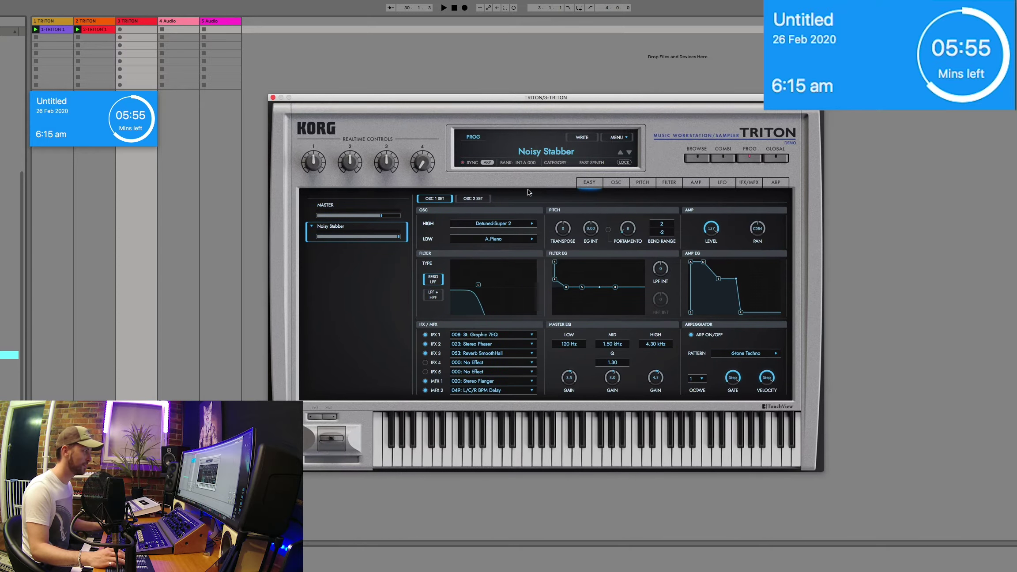
{"action": "left_click", "coordinate": [546, 151]}
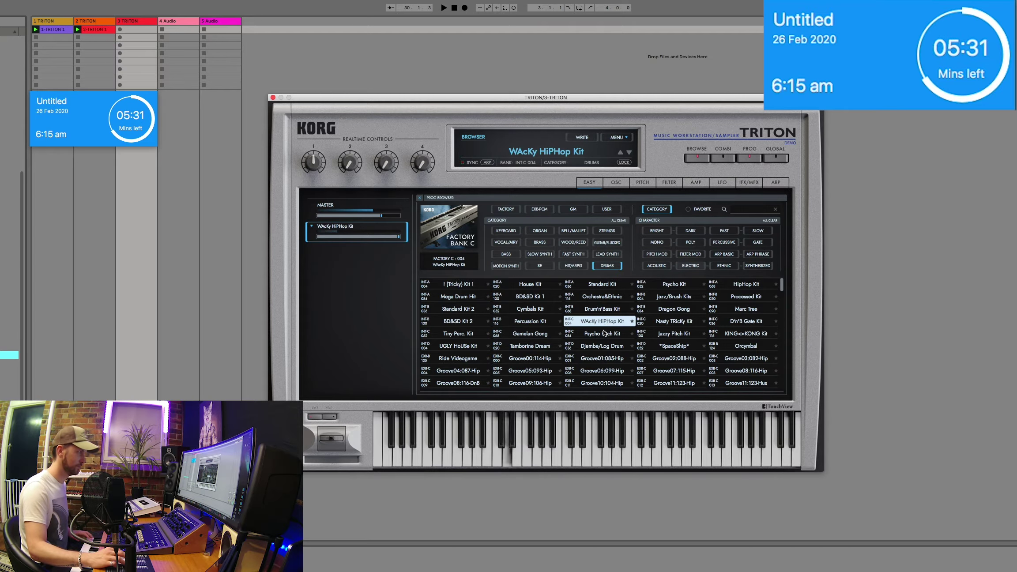
{"action": "left_click", "coordinate": [602, 333]}
{"action": "left_click", "coordinate": [602, 347]}
{"action": "left_click", "coordinate": [602, 358]}
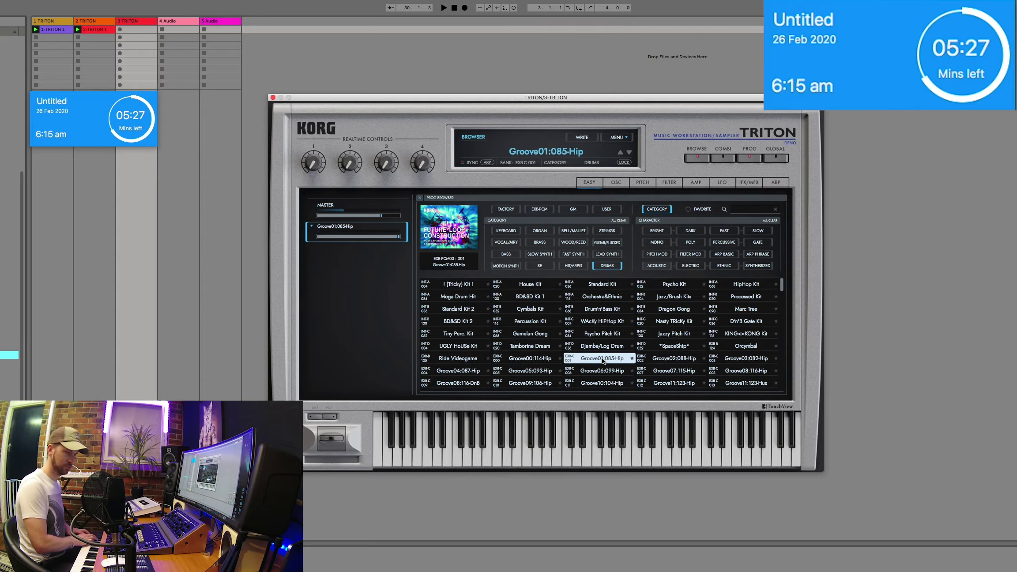
Record a drum clip with Groove00:114-Hip into the third track's top slot and open it for note editing.
{"action": "left_click", "coordinate": [119, 30]}
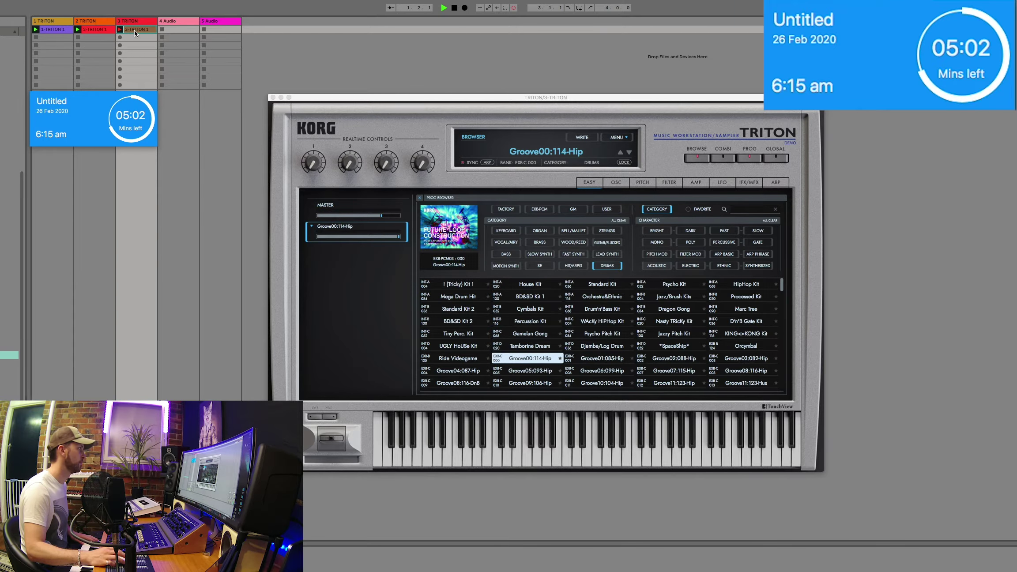
{"action": "double_click", "coordinate": [135, 32]}
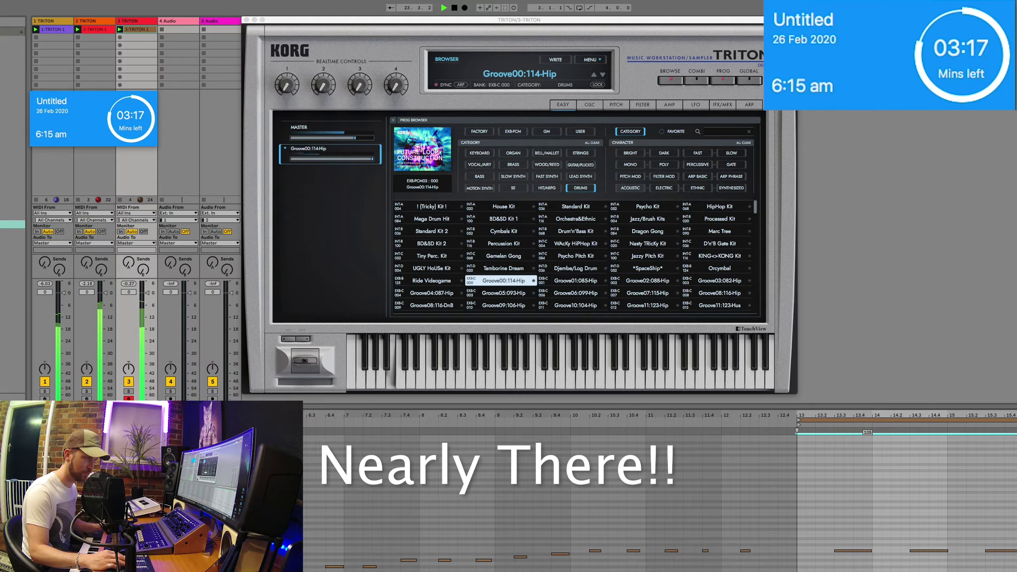
Move the drum clip's held notes from position 13.3 onward to A#1 and fold the note editor to the used pitches.
{"action": "left_click_drag", "start_coordinate": [837, 531], "coordinate": [1016, 553]}
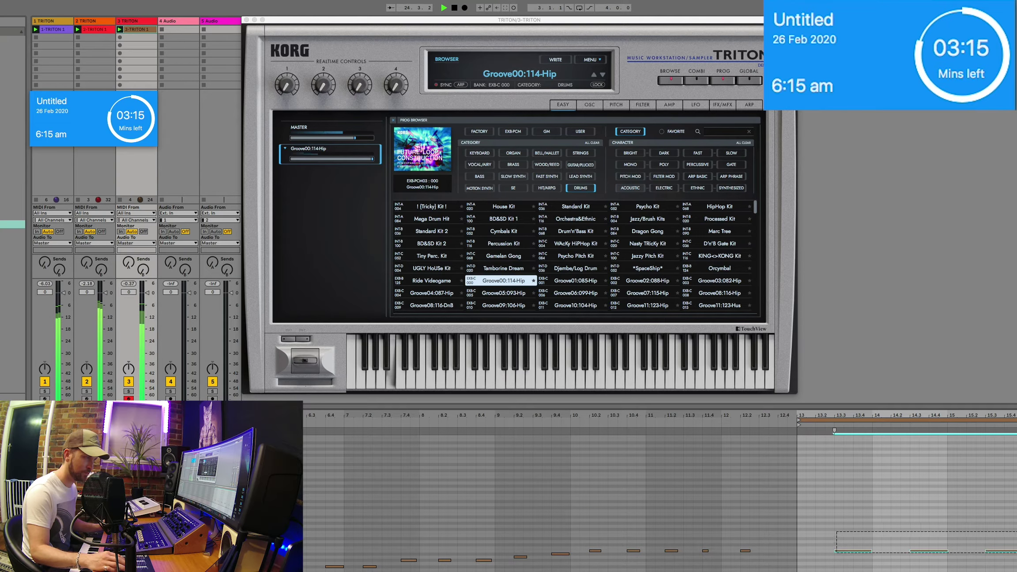
{"action": "left_click", "coordinate": [1001, 550]}
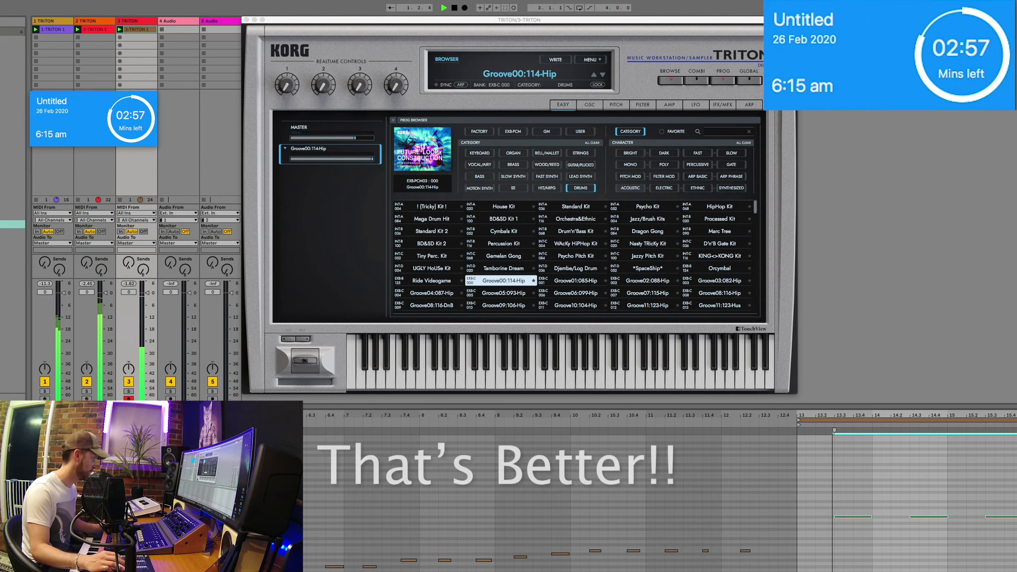
{"action": "key", "text": "f"}
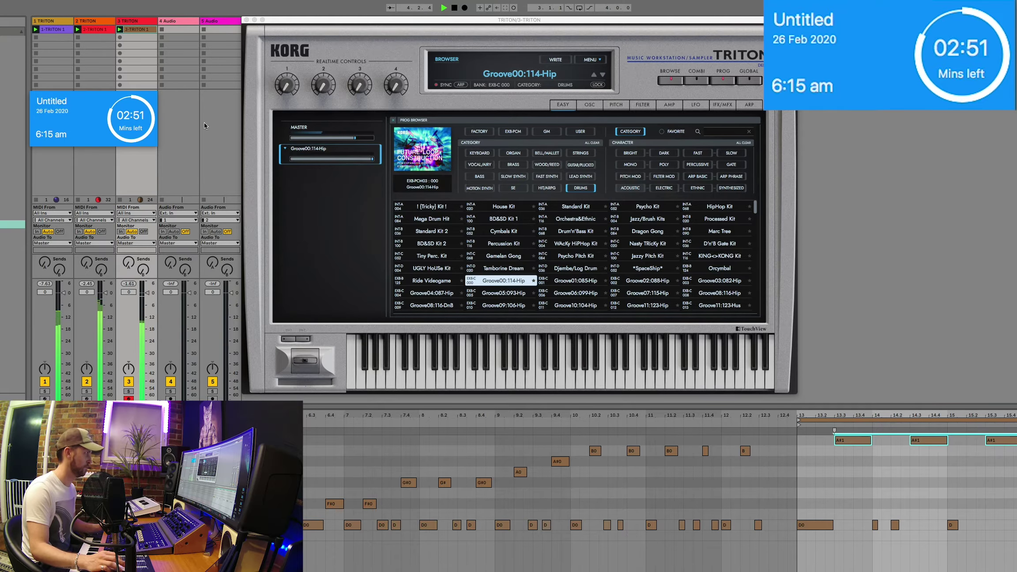
Insert a new MIDI track directly after the drum track, select it and stop playback.
{"action": "mouse_move", "coordinate": [295, 18]}
{"action": "left_mouse_down"}
{"action": "mouse_move", "coordinate": [519, 38]}
{"action": "mouse_move", "coordinate": [286, 20]}
{"action": "left_mouse_up"}
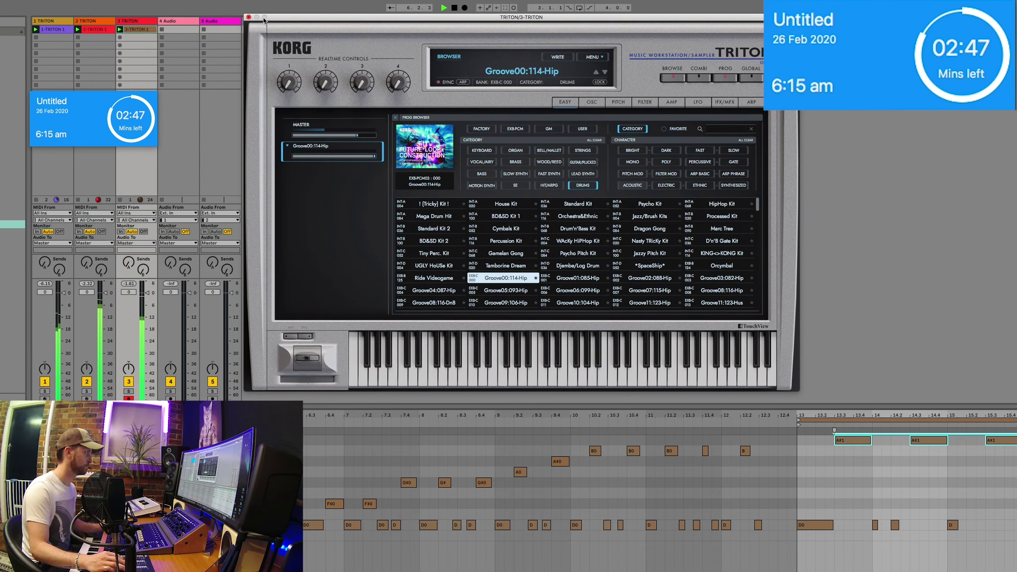
{"action": "left_click", "coordinate": [148, 22]}
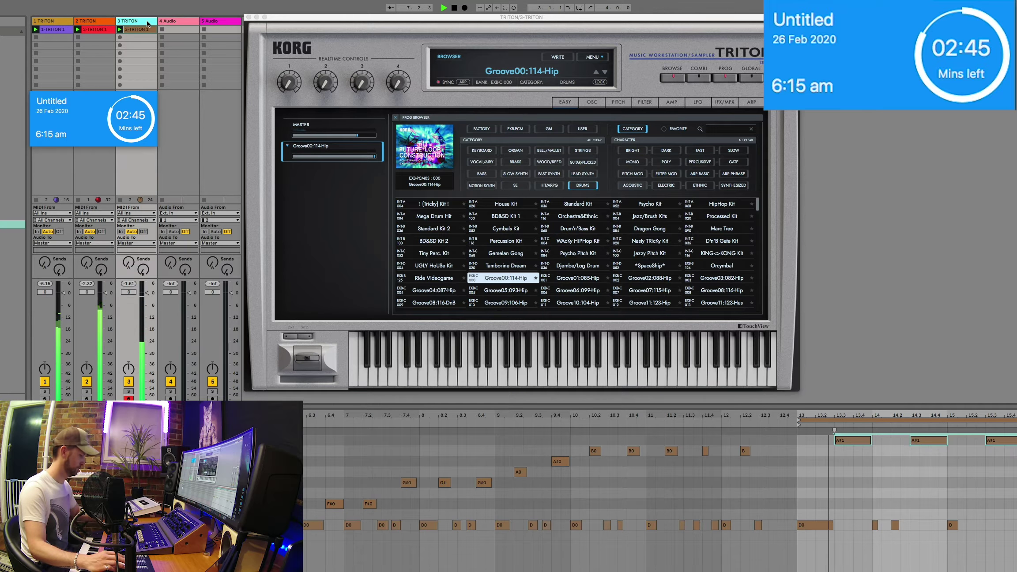
{"action": "key", "text": "super+shift+t"}
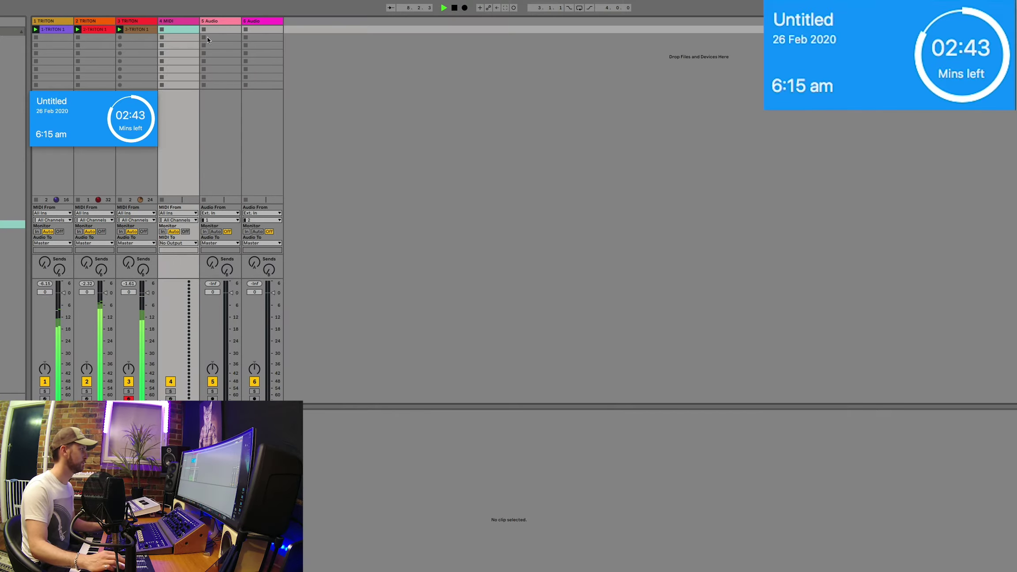
{"action": "left_click", "coordinate": [181, 22]}
{"action": "key", "text": "space"}
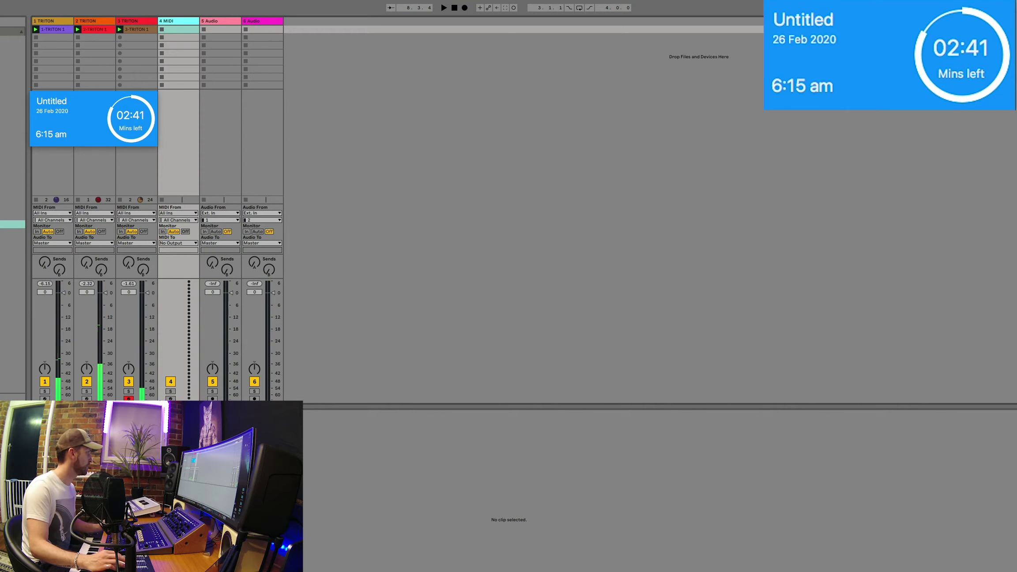
Load TRITON onto the new fourth track and filter its program browser to drums.
{"action": "left_click", "coordinate": [9, 355]}
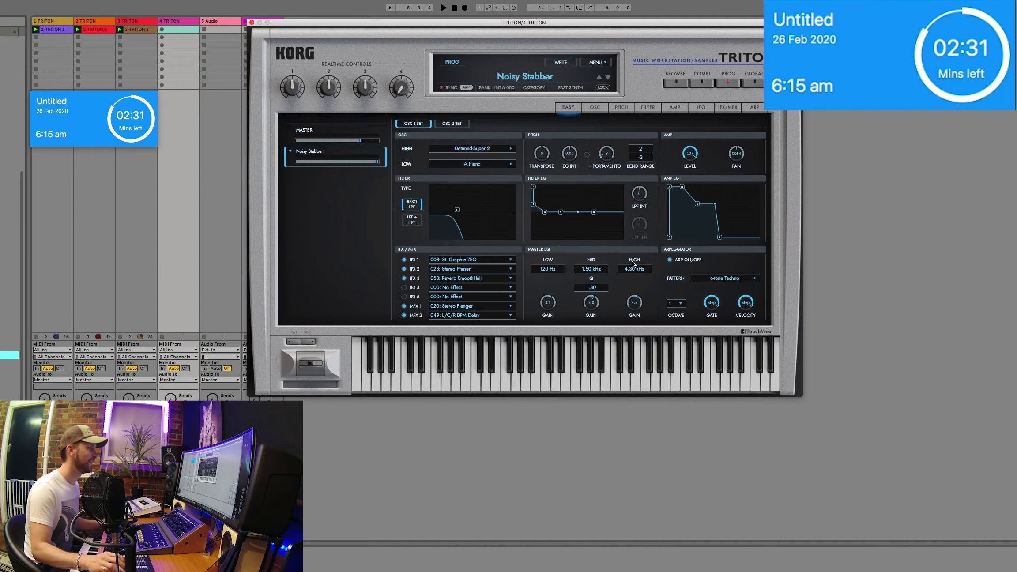
{"action": "left_click", "coordinate": [518, 75]}
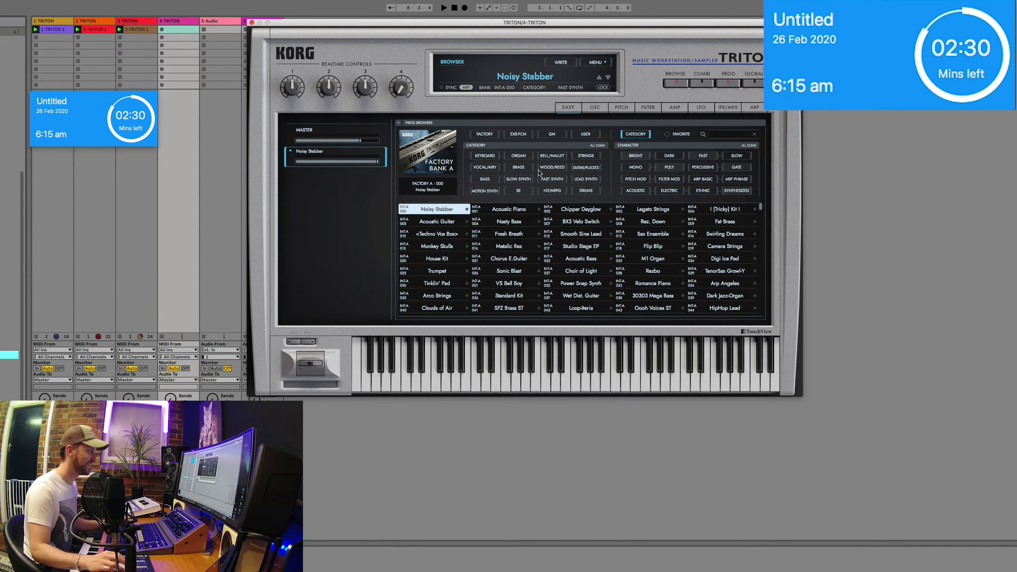
{"action": "left_click", "coordinate": [587, 194]}
Audition the drum programs WAcKy HiPHop Kit, Jazzy Pitch Kit, D'n'B Gate Kit, Orcymbal and Groove03:082-Hip.
{"action": "left_click", "coordinate": [574, 246]}
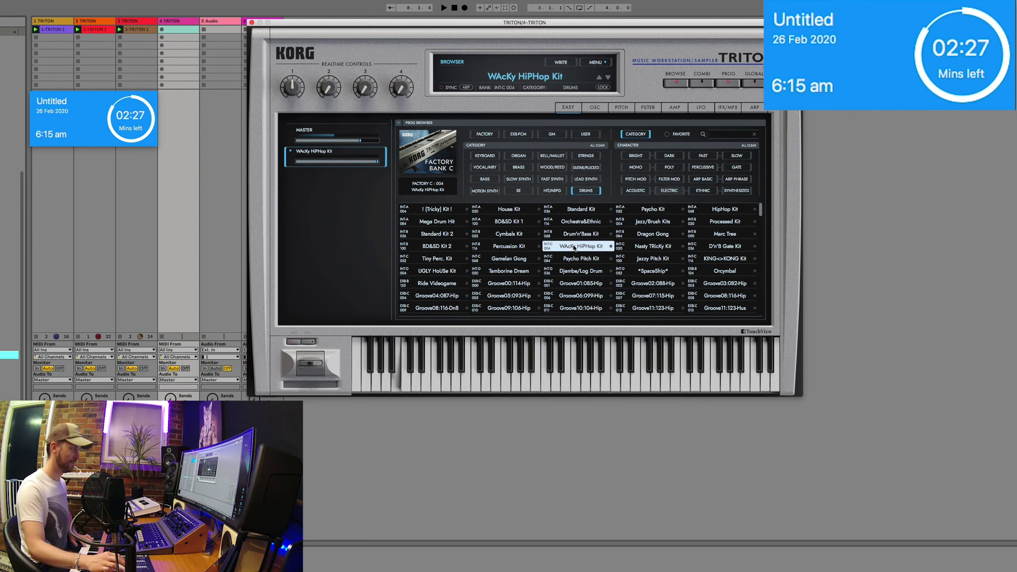
{"action": "left_click", "coordinate": [653, 257]}
{"action": "left_click", "coordinate": [722, 248]}
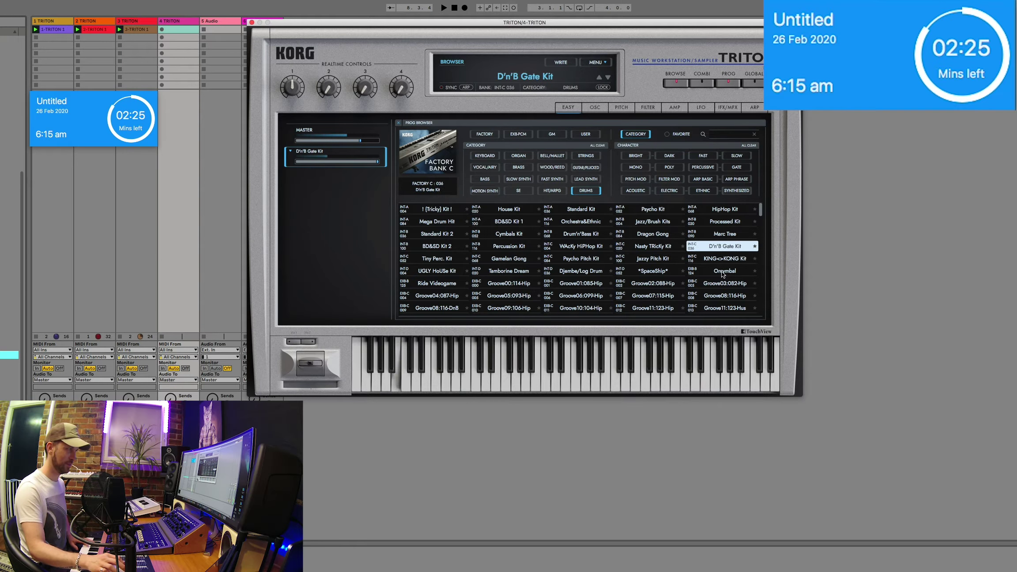
{"action": "left_click", "coordinate": [724, 270]}
{"action": "left_click", "coordinate": [725, 285]}
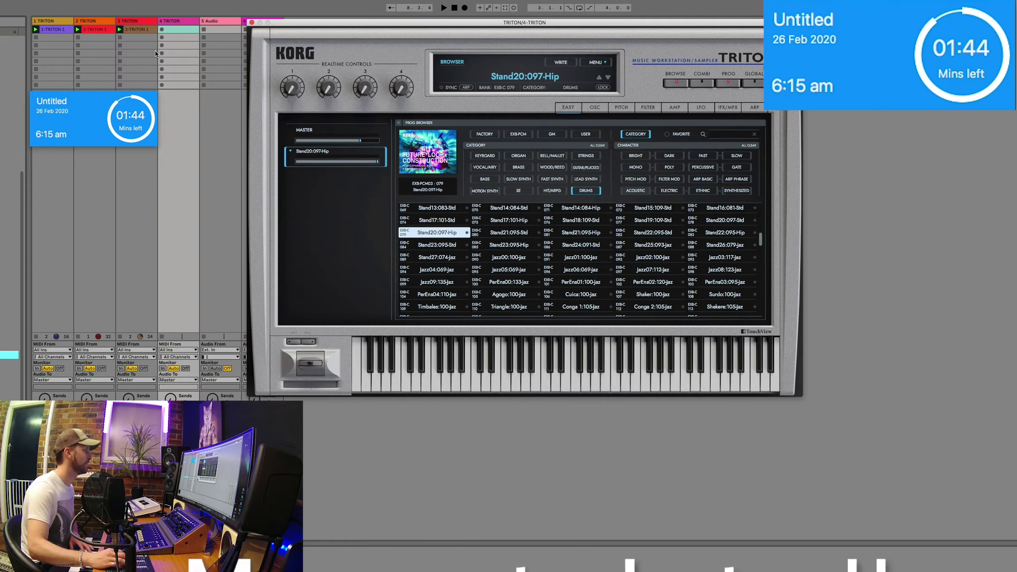
Record a clip with Stand20:097-Hip into the fourth track's top slot and open it for note editing.
{"action": "left_click", "coordinate": [161, 30]}
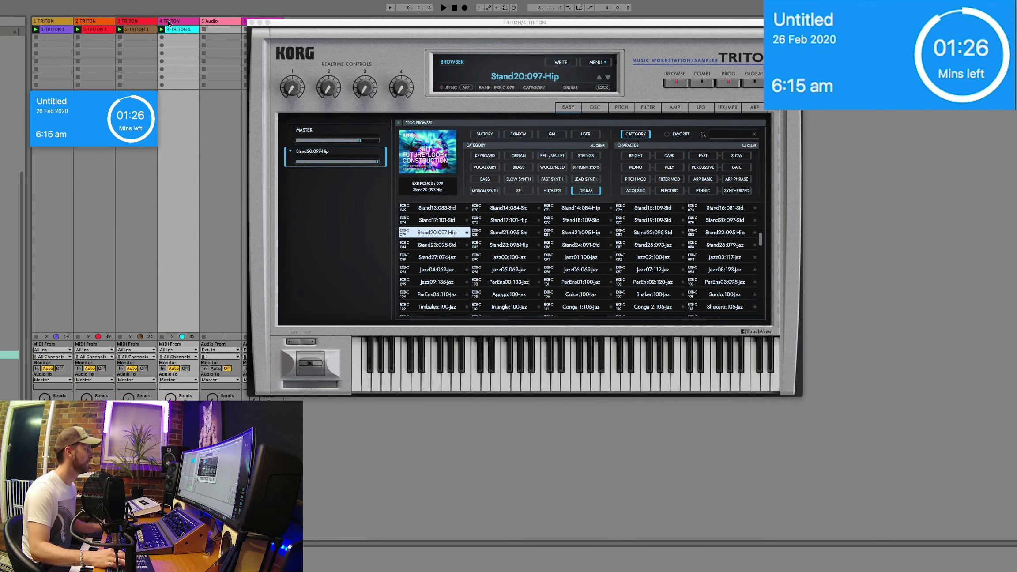
{"action": "double_click", "coordinate": [178, 30]}
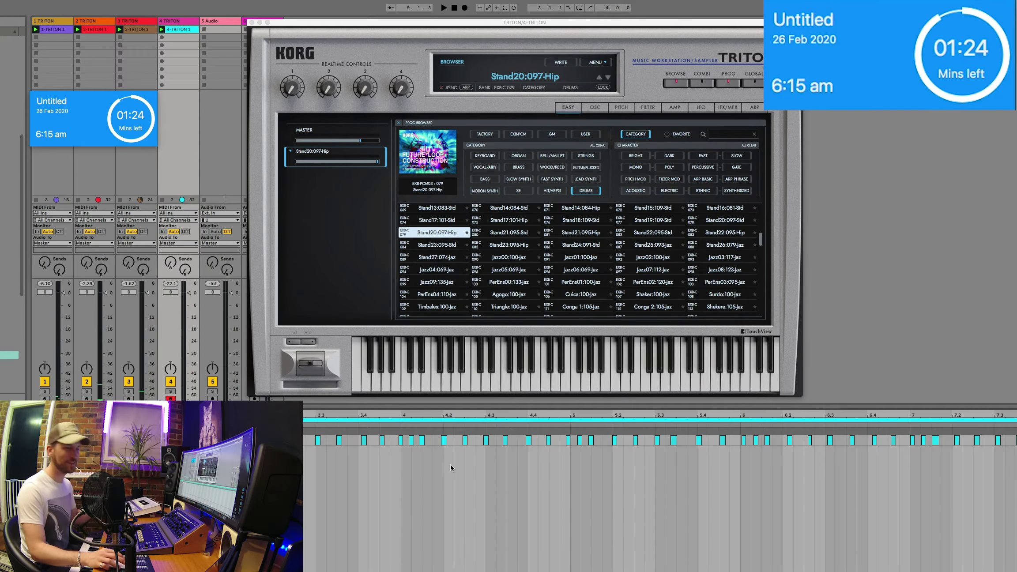
Quantize all notes in the fourth track's clip, play the loop with the other parts and stop playback.
{"action": "key", "text": "super+a"}
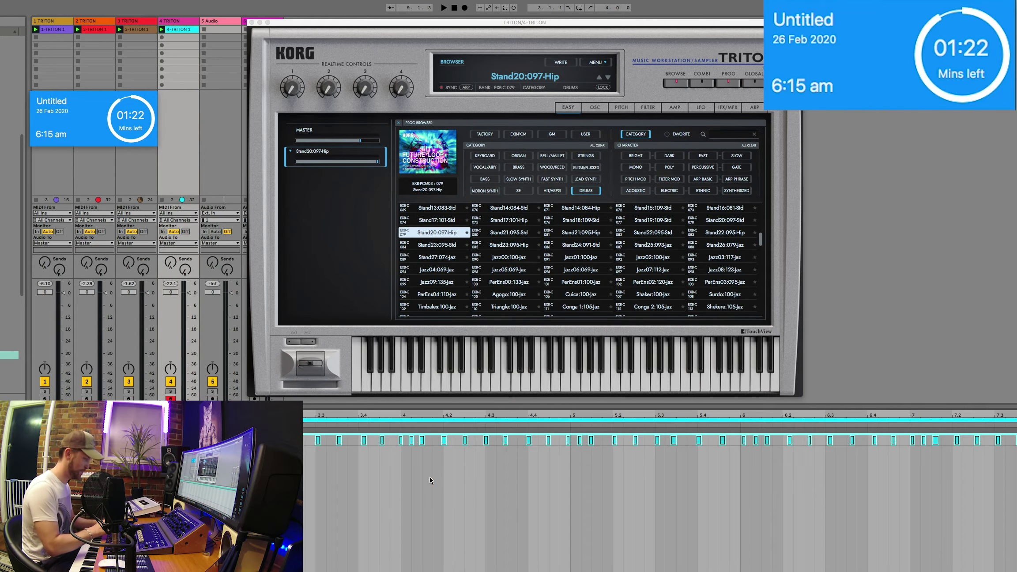
{"action": "key", "text": "super+u"}
{"action": "key", "text": "space"}
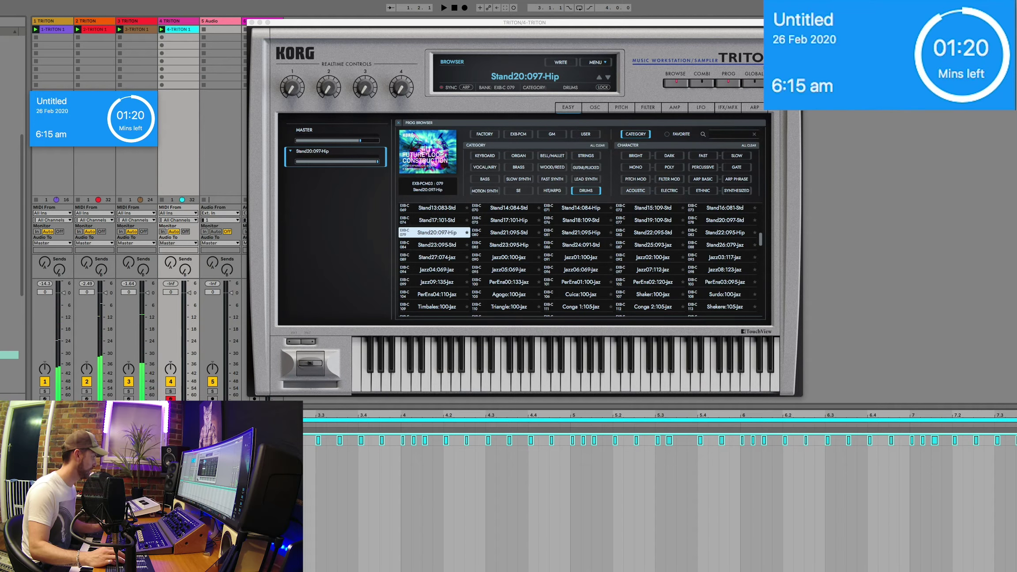
{"action": "key", "text": "super+a"}
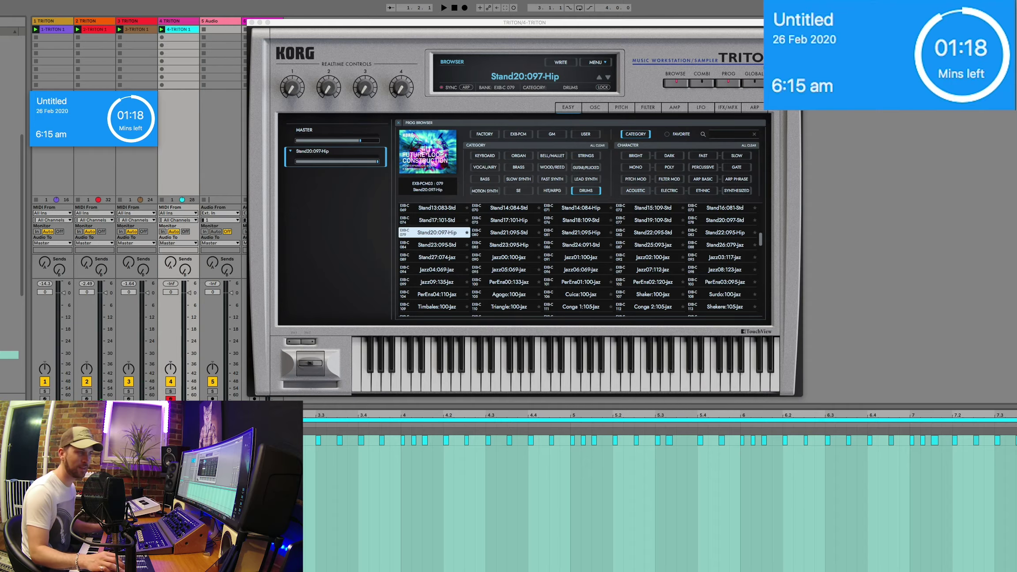
{"action": "key", "text": "space"}
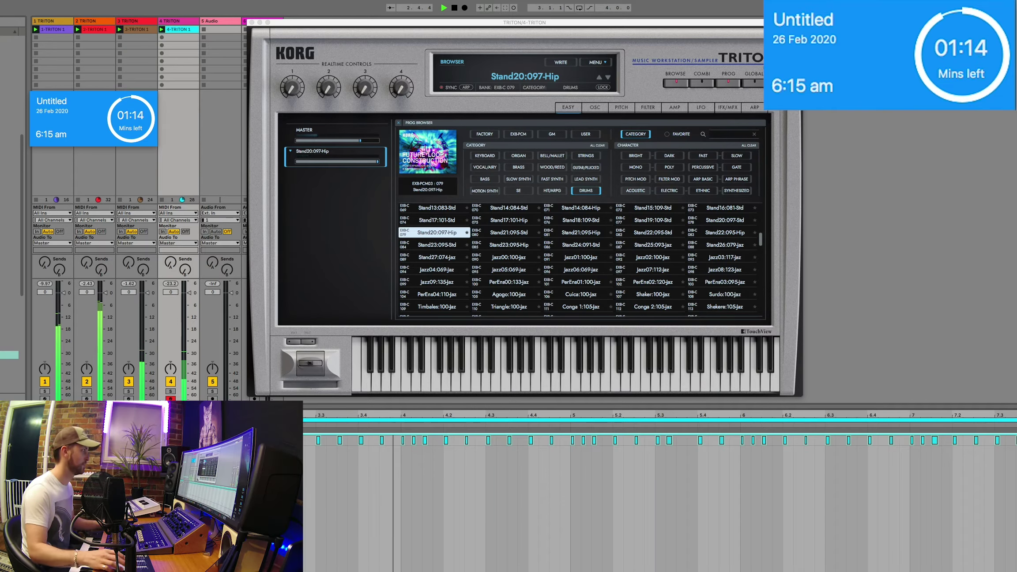
{"action": "left_click", "coordinate": [210, 21]}
{"action": "left_click", "coordinate": [186, 127]}
{"action": "key", "text": "space"}
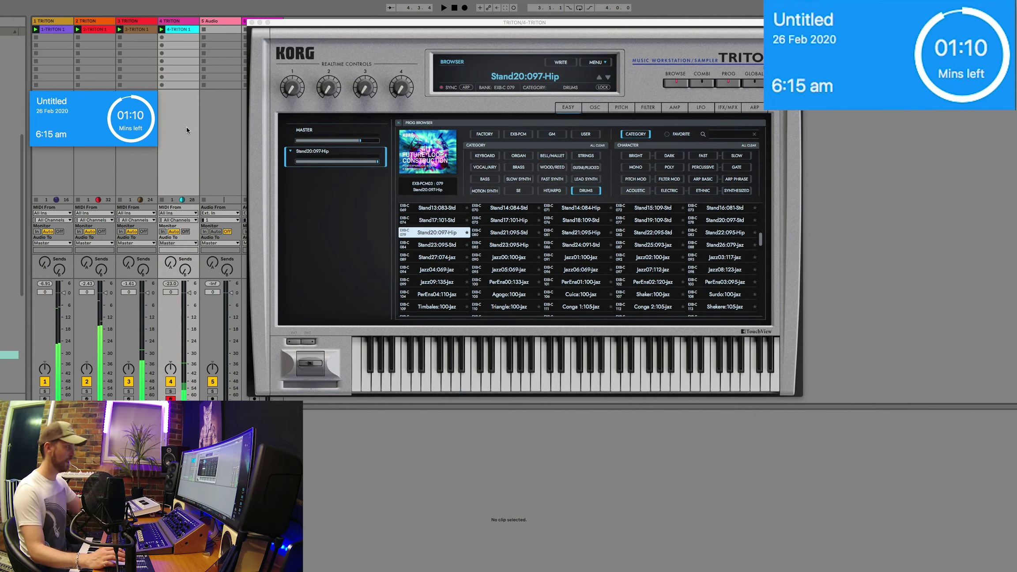
Copy the first track's clip into the arrangement at bar 1 and duplicate it five times.
{"action": "left_click", "coordinate": [60, 31]}
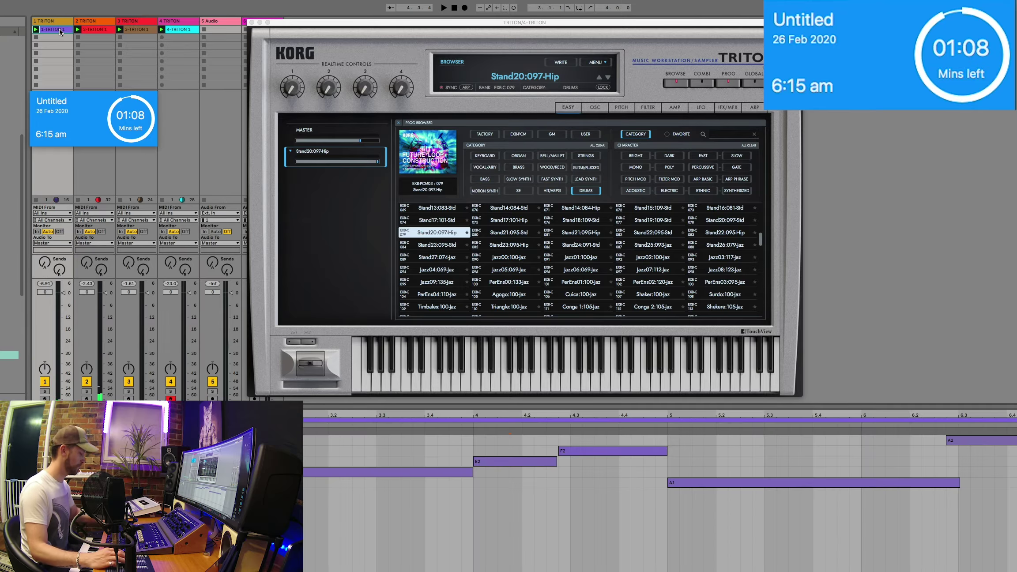
{"action": "key", "text": "Tab"}
{"action": "left_click", "coordinate": [137, 149]}
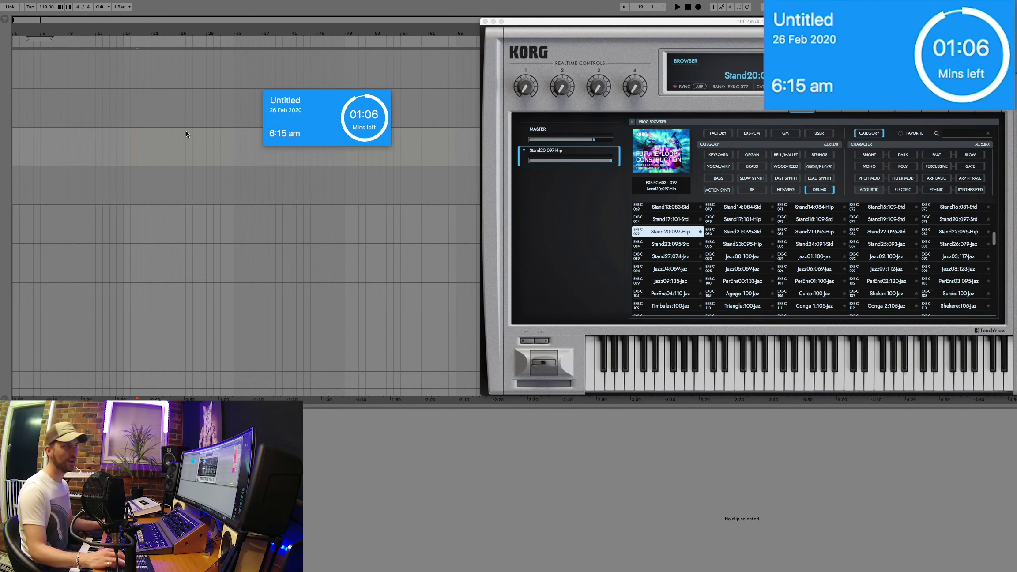
{"action": "key", "text": "Tab"}
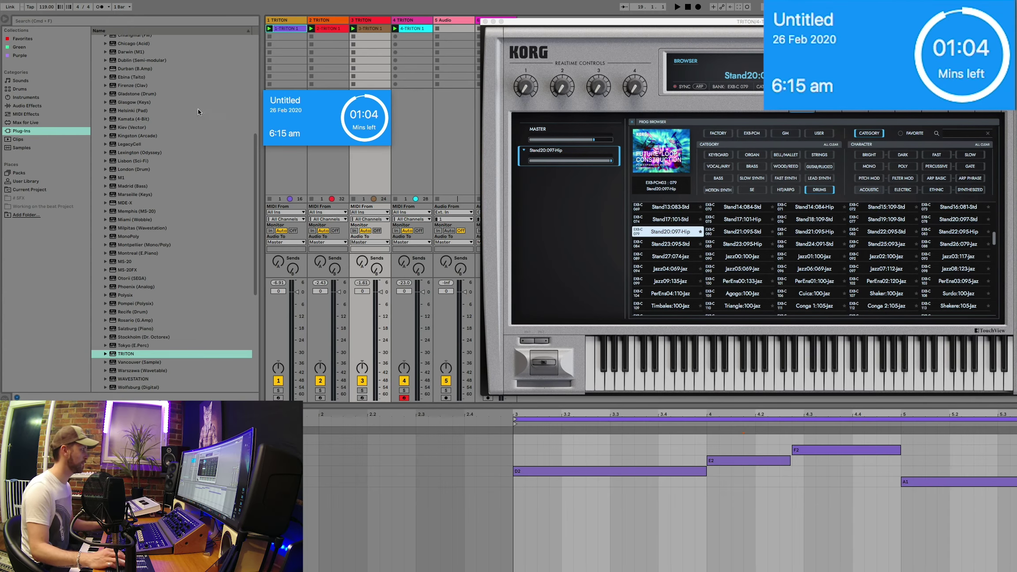
{"action": "key", "text": "Tab"}
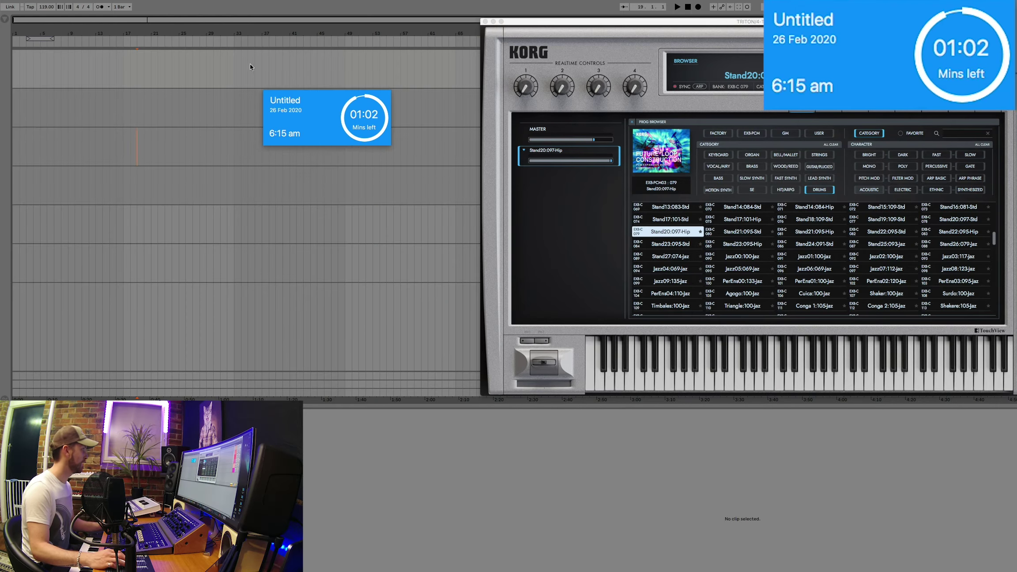
{"action": "key", "text": "super+v"}
{"action": "key", "text": "super+d"}
{"action": "key", "text": "super+d"}
{"action": "key", "text": "super+d"}
{"action": "key", "text": "super+d"}
{"action": "key", "text": "super+d"}
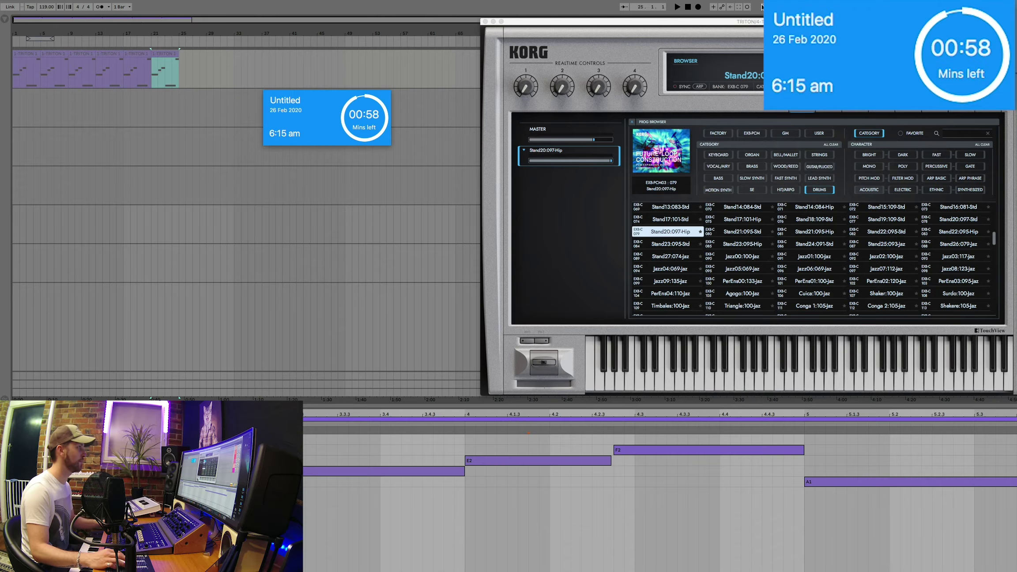
Return the first track's playback to the arrangement and start playing from the beginning.
{"action": "key", "text": "F1"}
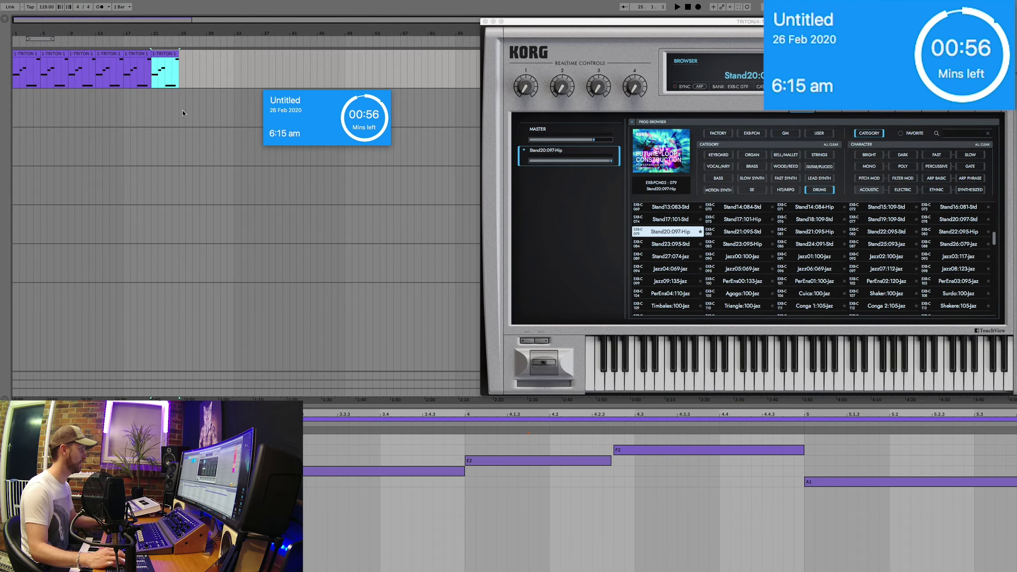
{"action": "key", "text": "super+a"}
{"action": "key", "text": "space"}
{"action": "key", "text": "space"}
Copy the second track's clip into the arrangement at bar 9 and duplicate it three times.
{"action": "key", "text": "Tab"}
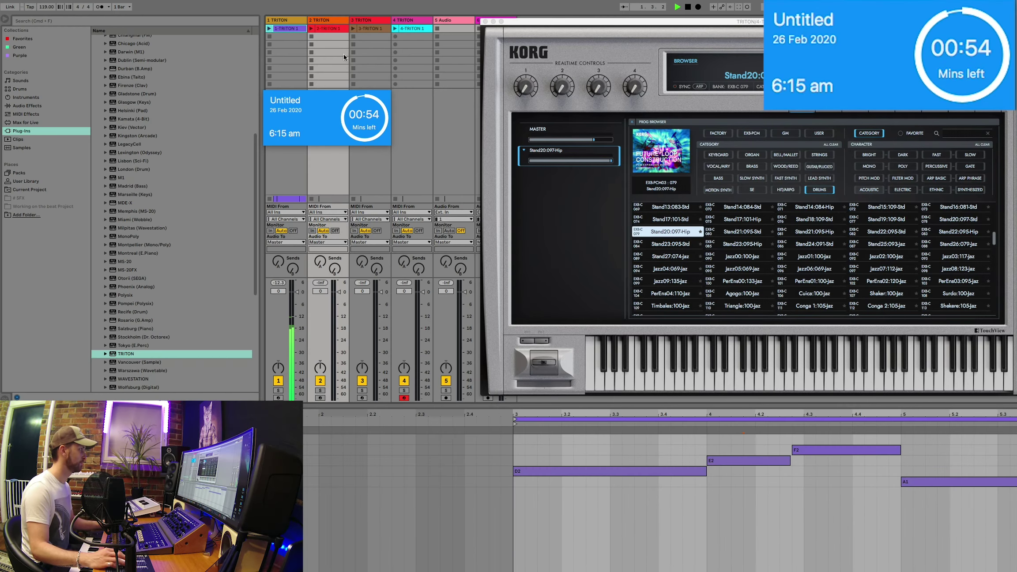
{"action": "left_click", "coordinate": [332, 28]}
{"action": "key", "text": "Tab"}
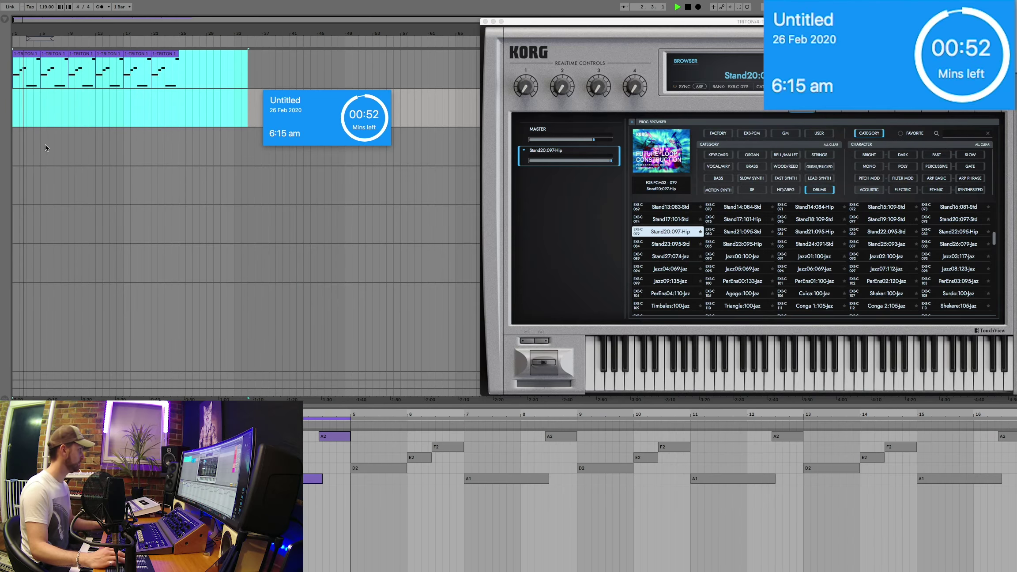
{"action": "left_click", "coordinate": [45, 145]}
{"action": "left_click", "coordinate": [70, 107]}
{"action": "key", "text": "super+v"}
{"action": "key", "text": "super+d"}
{"action": "key", "text": "ctrl+d"}
{"action": "key", "text": "ctrl+d"}
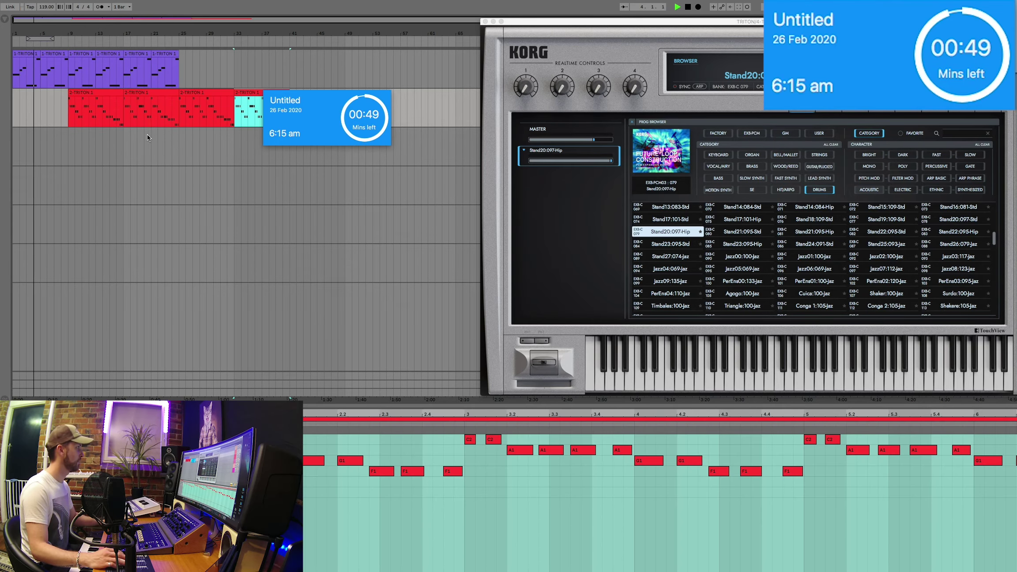
Duplicate the first track's four clips from bar 9 to 25 so they extend to bar 41, and move the countdown timer off the clips.
{"action": "left_click", "coordinate": [165, 75]}
{"action": "left_click", "coordinate": [89, 53], "text": "shift"}
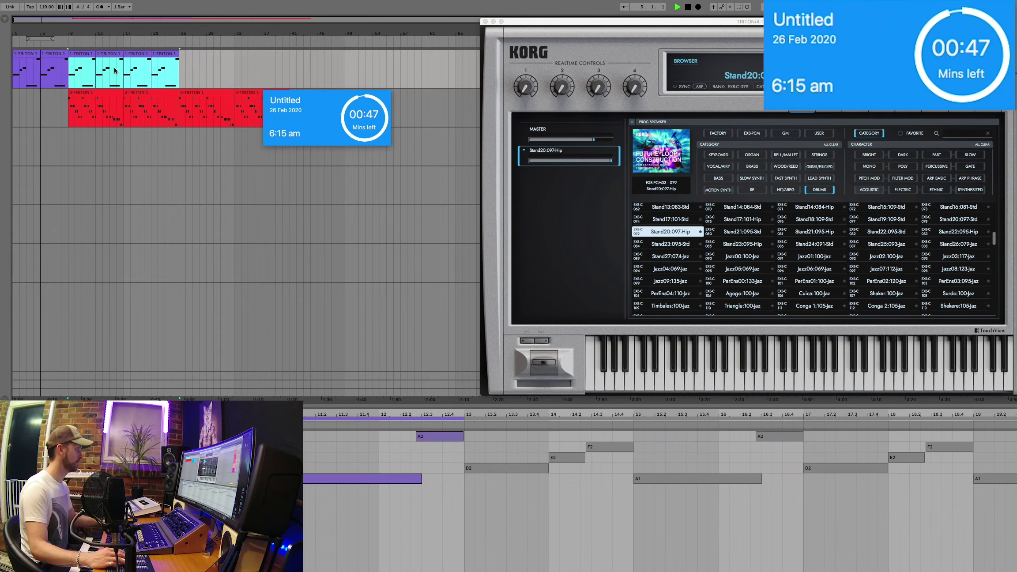
{"action": "key", "text": "ctrl+d"}
{"action": "mouse_move", "coordinate": [296, 99]}
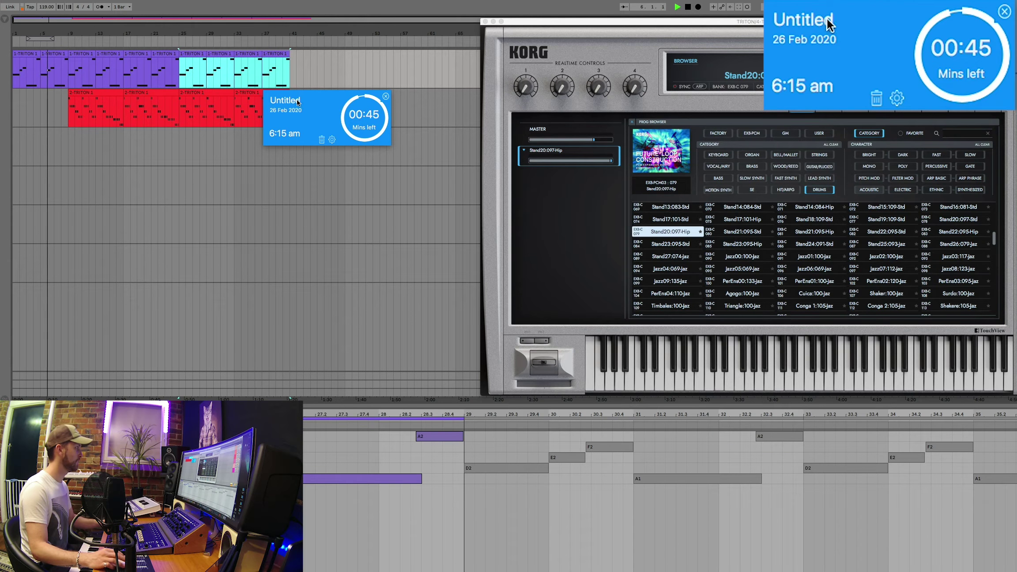
{"action": "left_click_drag", "start_coordinate": [312, 93], "coordinate": [183, 4]}
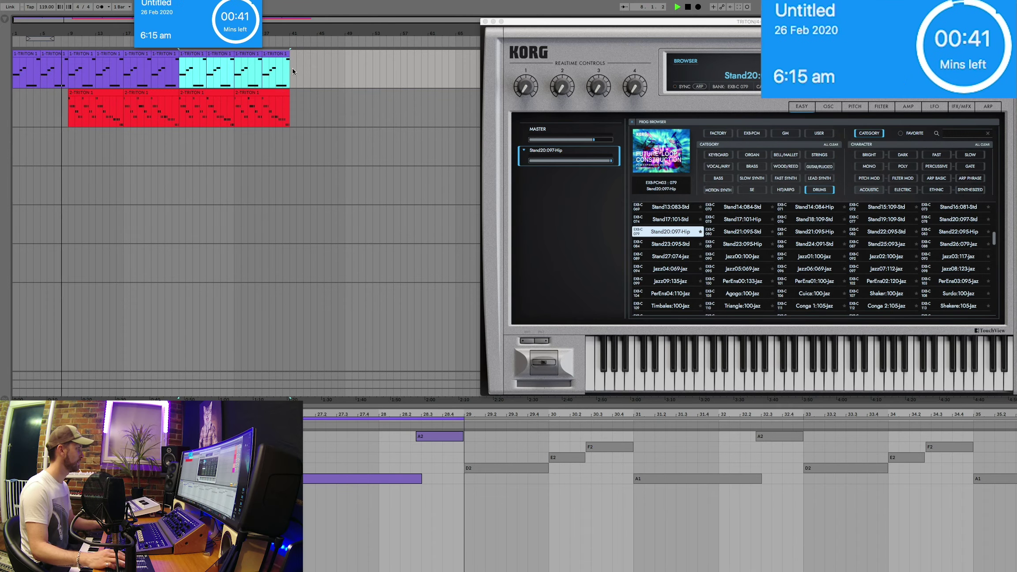
Copy the third track's drum clip into the arrangement at bar 9 and duplicate it five times.
{"action": "left_click", "coordinate": [178, 141]}
{"action": "key", "text": "Tab"}
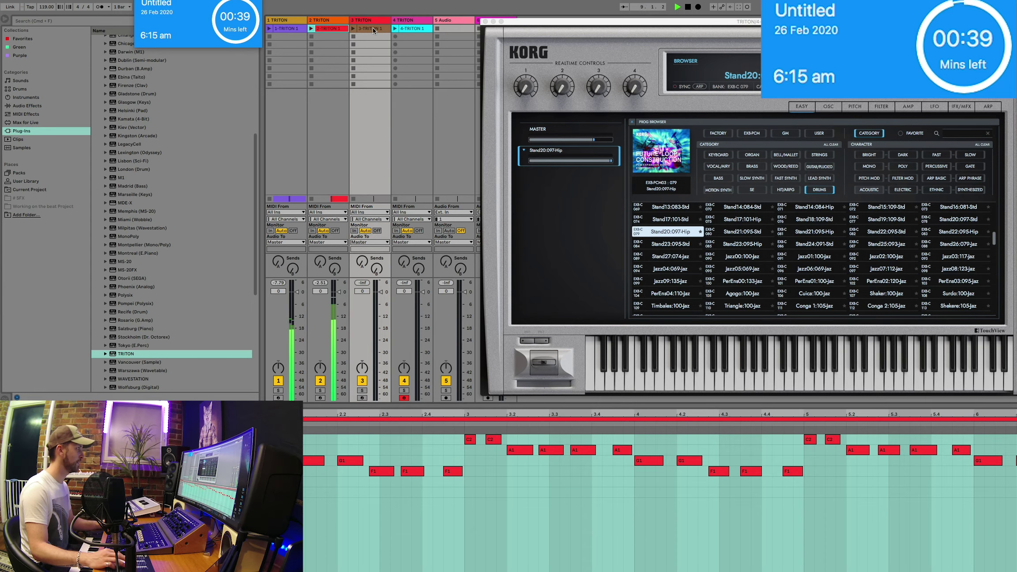
{"action": "left_click", "coordinate": [373, 27]}
{"action": "key", "text": "Tab"}
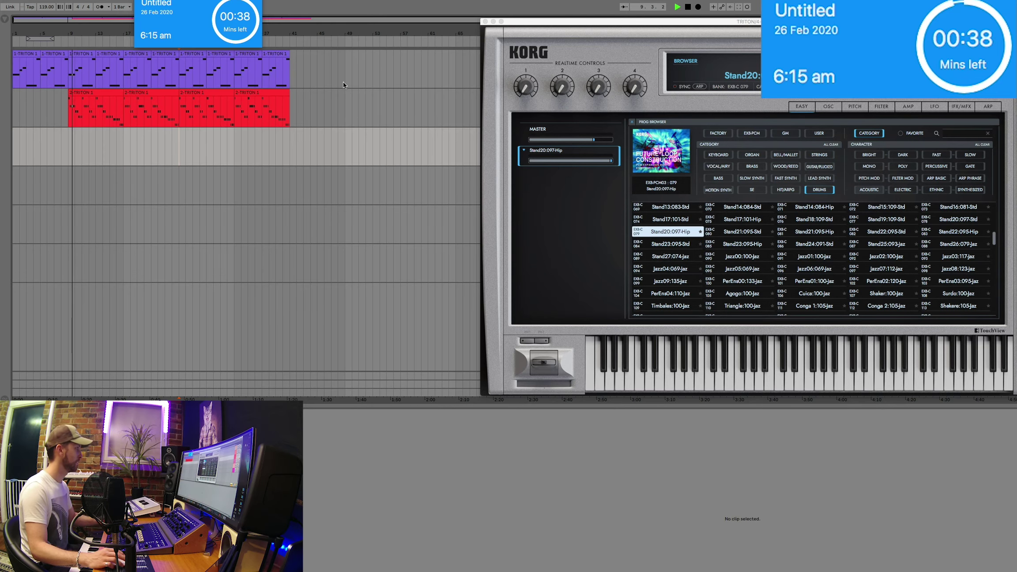
{"action": "left_click", "coordinate": [69, 141]}
{"action": "key", "text": "ctrl+v"}
{"action": "key", "text": "ctrl+d"}
{"action": "key", "text": "ctrl+d"}
{"action": "key", "text": "ctrl+d"}
{"action": "key", "text": "ctrl+d"}
{"action": "key", "text": "ctrl+d"}
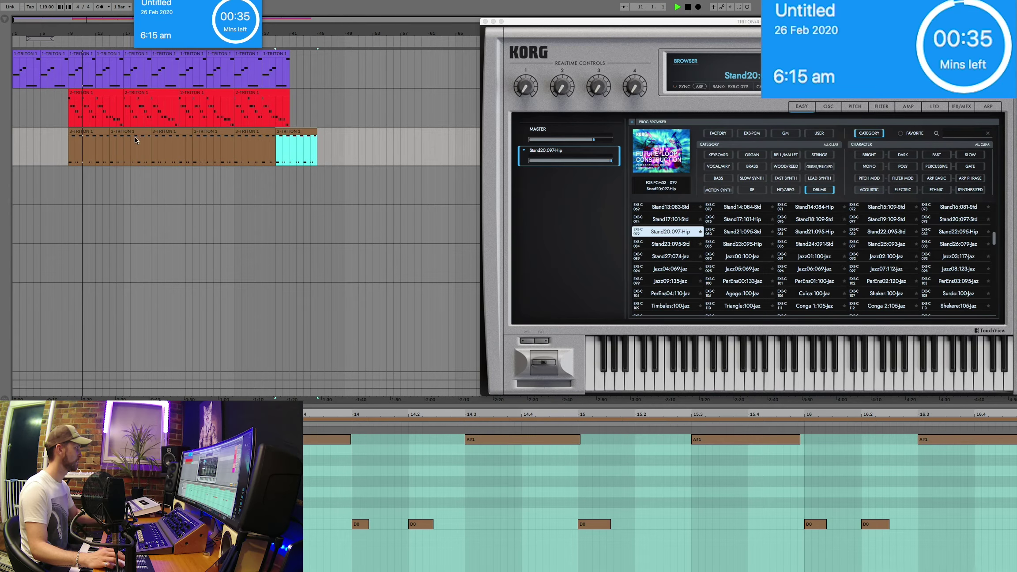
Shorten the first drum clip in the arrangement to four bars and duplicate it seven times up to bar 41.
{"action": "left_click", "coordinate": [156, 136]}
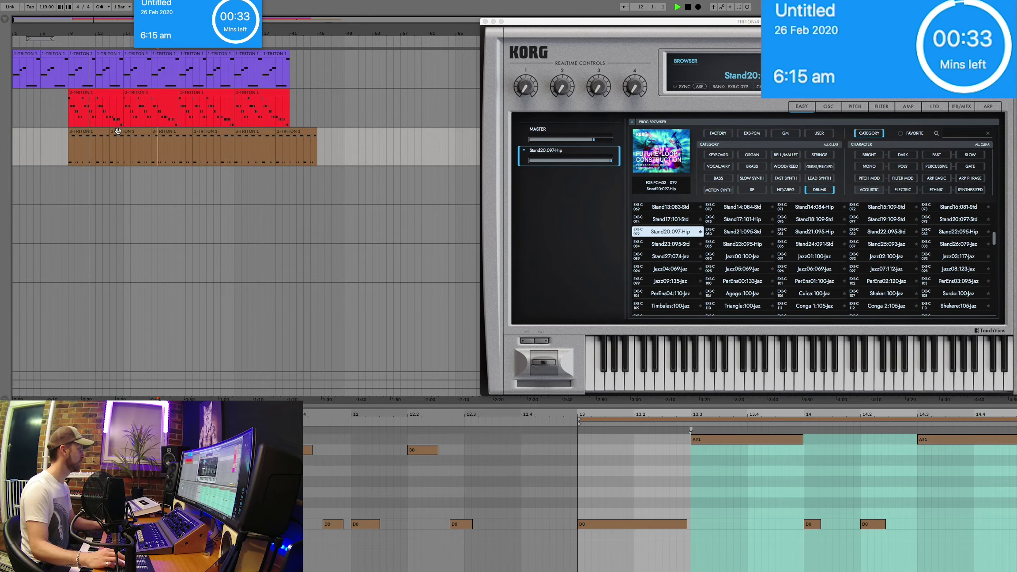
{"action": "left_click", "coordinate": [114, 132]}
{"action": "left_click_drag", "start_coordinate": [109, 131], "coordinate": [95, 131]}
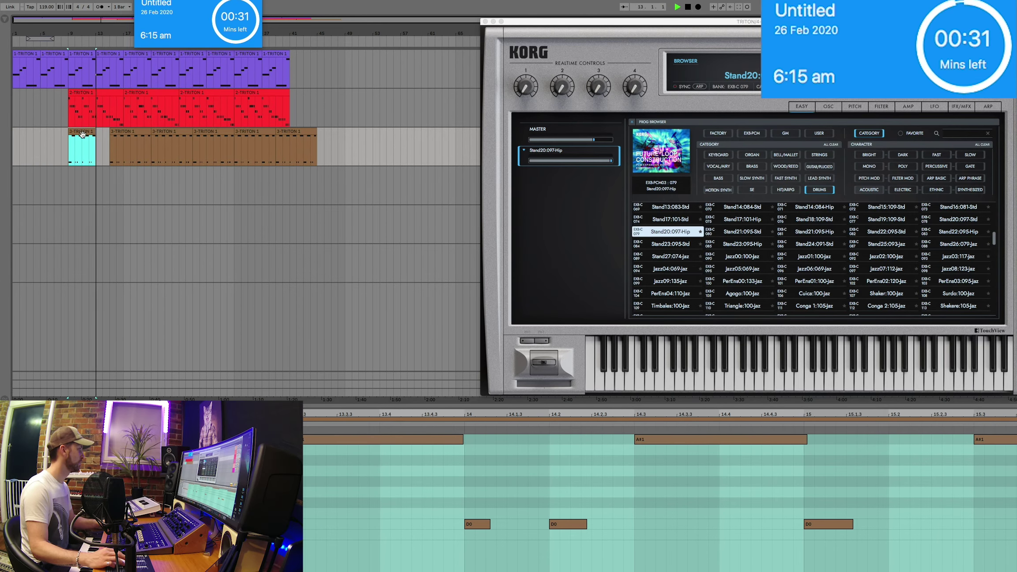
{"action": "key", "text": "ctrl+d"}
{"action": "key", "text": "ctrl+d"}
{"action": "key", "text": "ctrl+d"}
{"action": "key", "text": "ctrl+d"}
{"action": "key", "text": "ctrl+d"}
{"action": "key", "text": "super+d"}
{"action": "key", "text": "super+d"}
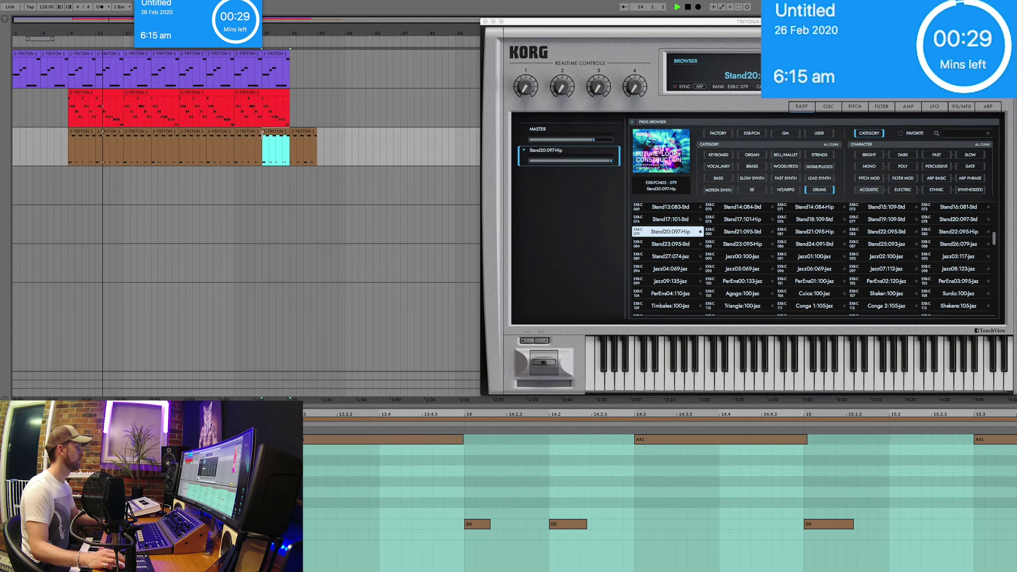
Open a gap in the drum clips from about bar 16 to 18 and delete the drum material after bar 41.
{"action": "left_click_drag", "start_coordinate": [123, 131], "coordinate": [138, 133]}
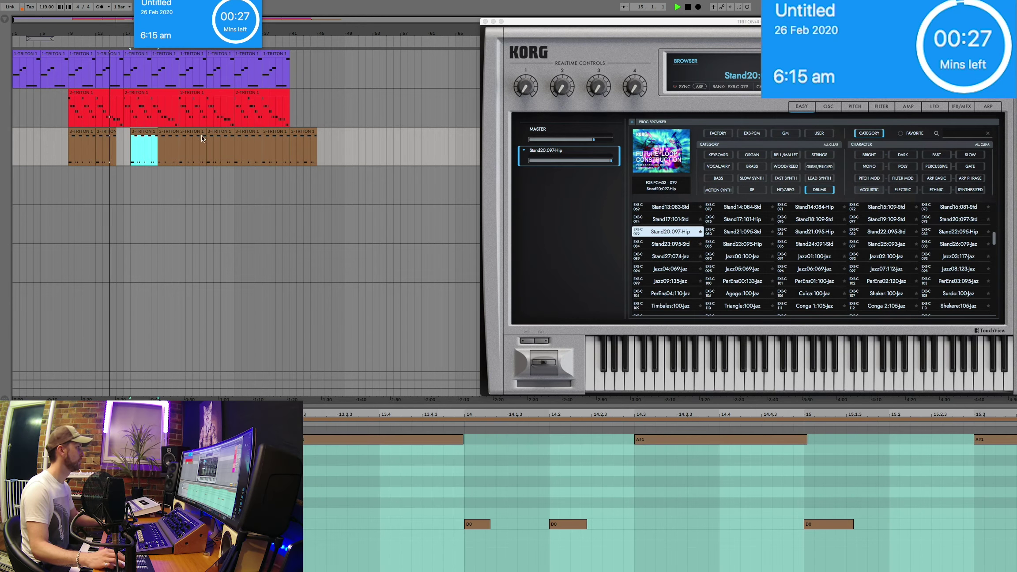
{"action": "left_click_drag", "start_coordinate": [338, 137], "coordinate": [291, 137]}
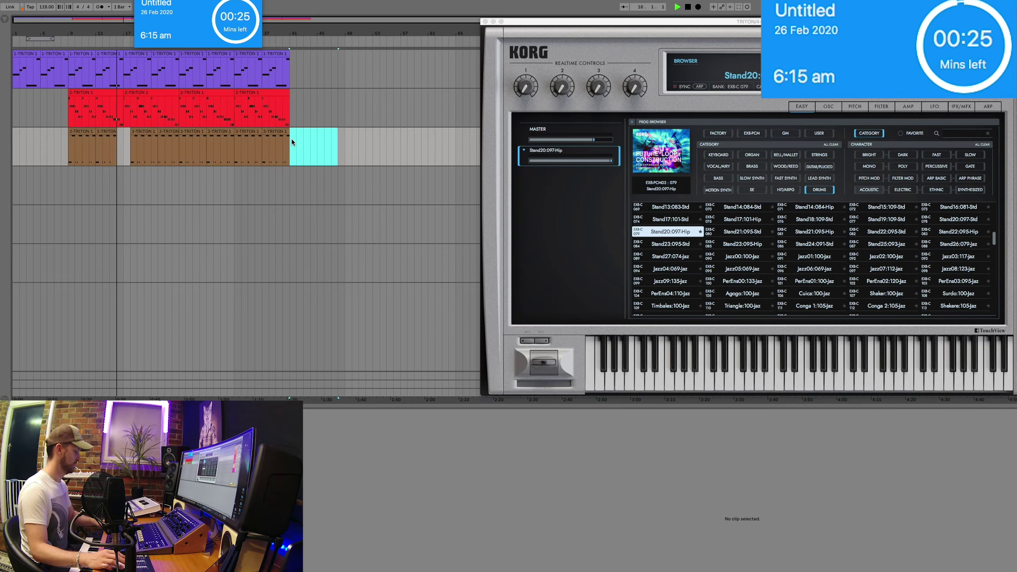
Copy the fourth track's clip into the arrangement on its own track at bar 18.
{"action": "key", "text": "Tab"}
{"action": "left_click", "coordinate": [410, 30]}
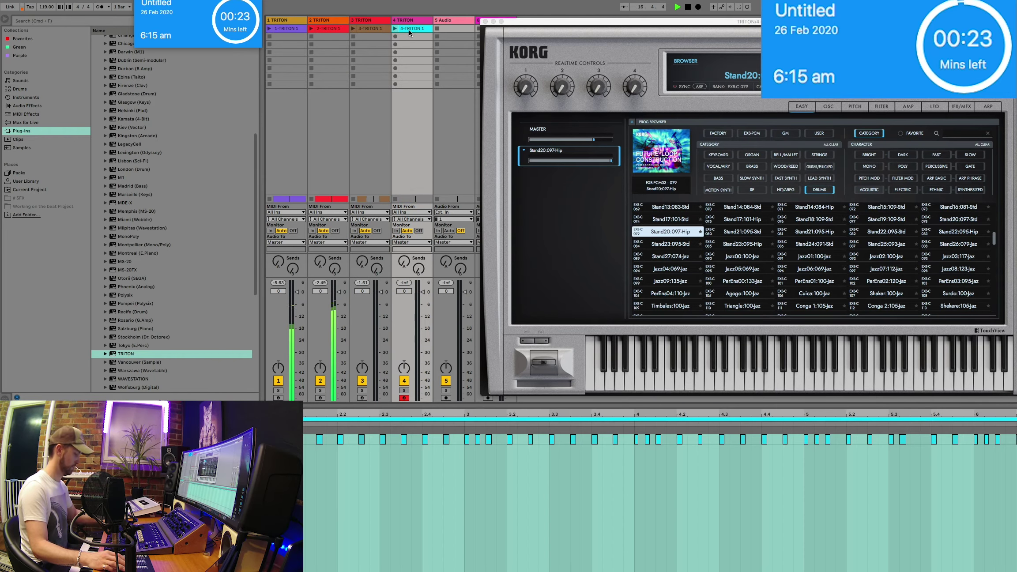
{"action": "key", "text": "Tab"}
{"action": "left_click", "coordinate": [131, 176]}
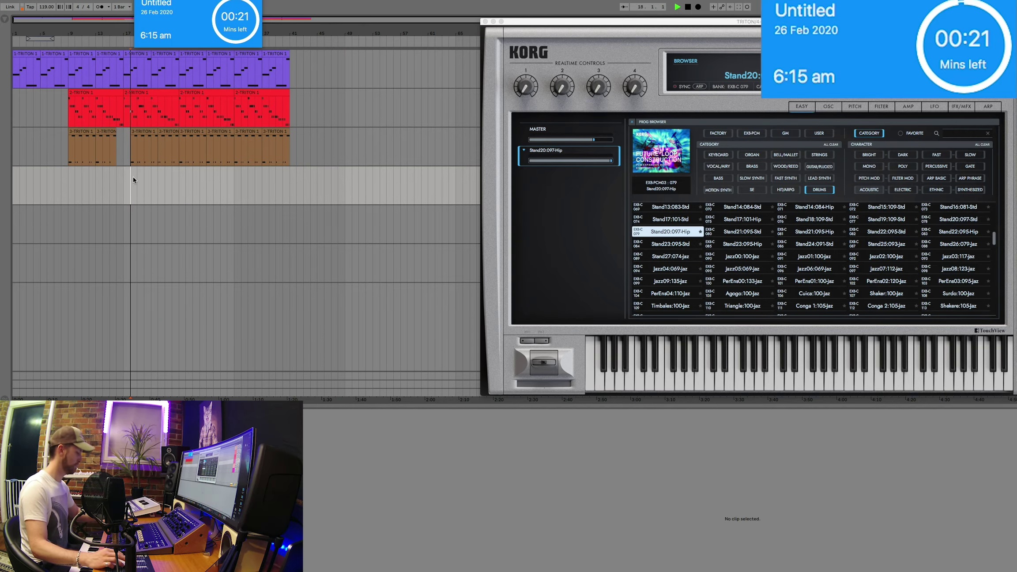
{"action": "key", "text": "super+v"}
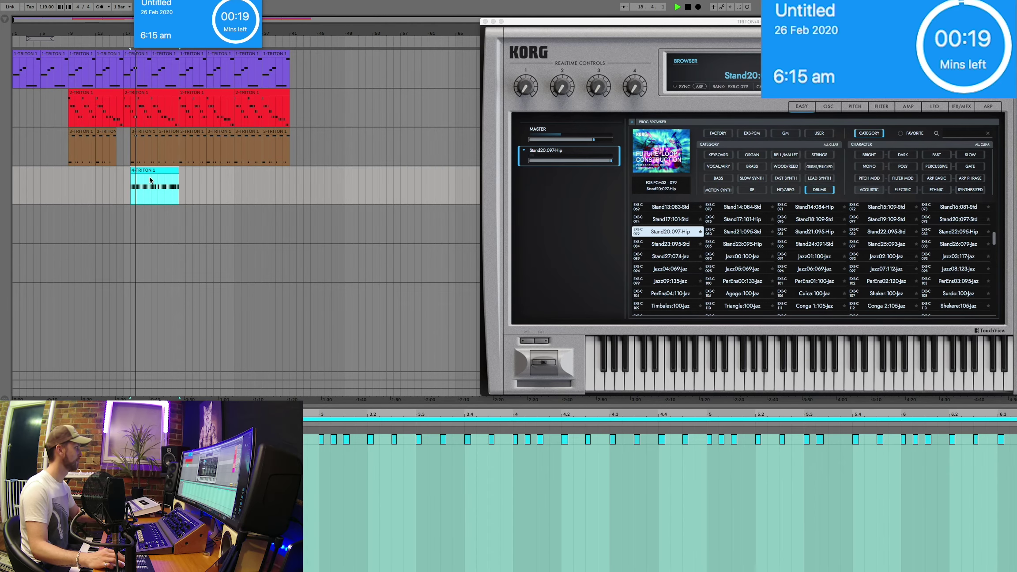
Duplicate the fourth track's clip three times in a row, continuing from the copy at bar 18.
{"action": "key", "text": "super+s"}
{"action": "left_click", "coordinate": [881, 303]}
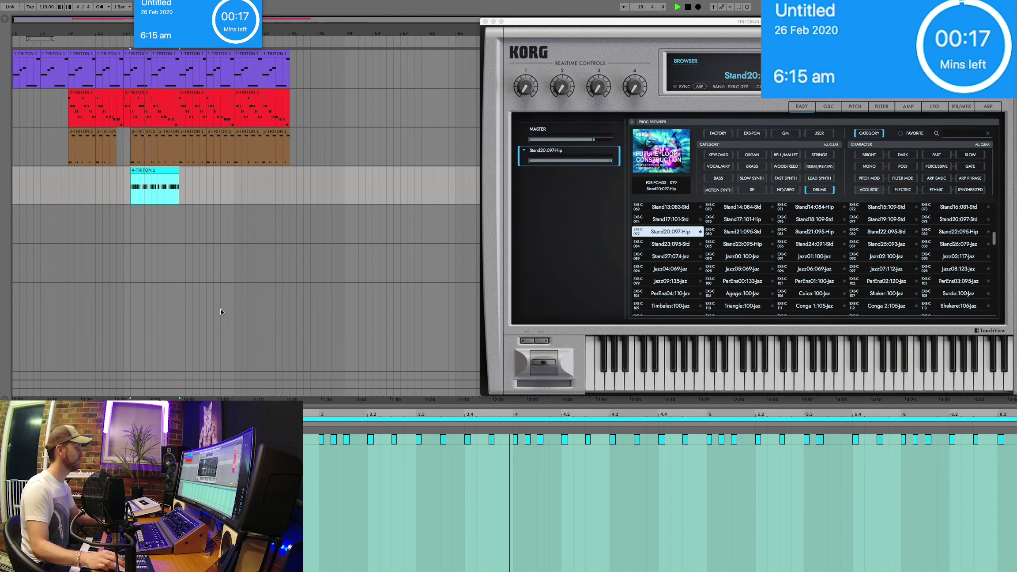
{"action": "left_click", "coordinate": [207, 270]}
{"action": "left_click", "coordinate": [170, 173]}
{"action": "key", "text": "super+d"}
{"action": "key", "text": "super+d"}
{"action": "key", "text": "super+d"}
{"action": "left_click", "coordinate": [132, 217]}
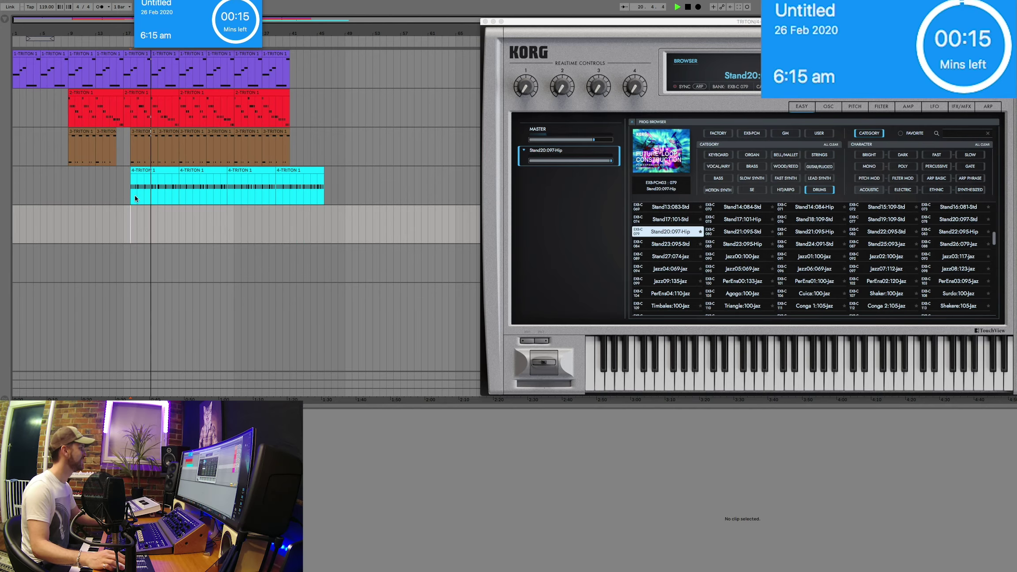
Extend the third track's drum clip before the gap so that it ends at bar 17.
{"action": "key", "text": "plus"}
{"action": "key", "text": "plus"}
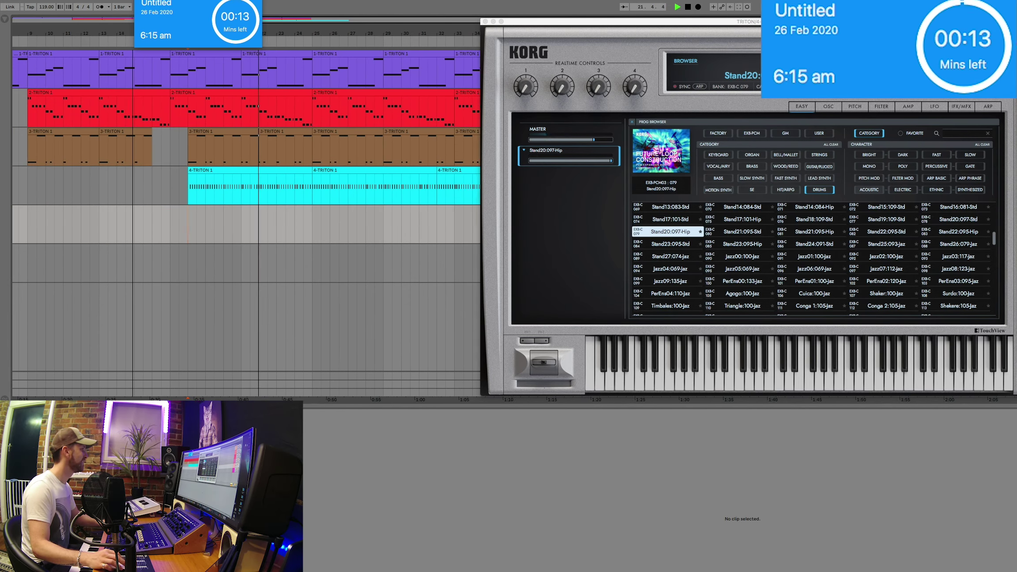
{"action": "left_click_drag", "start_coordinate": [172, 145], "coordinate": [192, 146]}
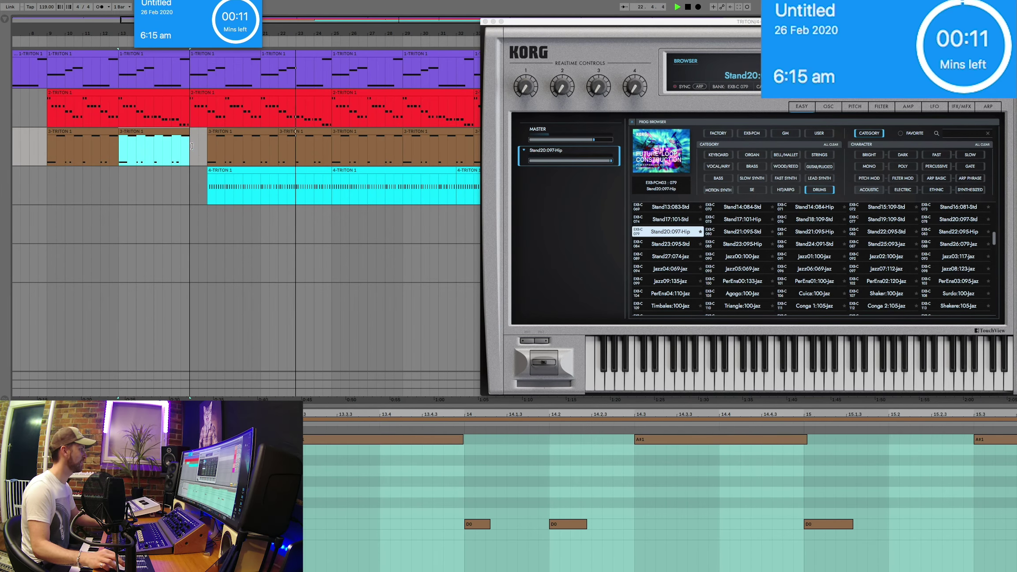
{"action": "left_click", "coordinate": [198, 181]}
Move the KORG TRITON window clear of the arrangement and delete the fourth track's material after bar 41.
{"action": "left_click_drag", "start_coordinate": [297, 29], "coordinate": [410, 29]}
{"action": "left_click_drag", "start_coordinate": [581, 22], "coordinate": [891, 25]}
{"action": "left_click", "coordinate": [720, 186]}
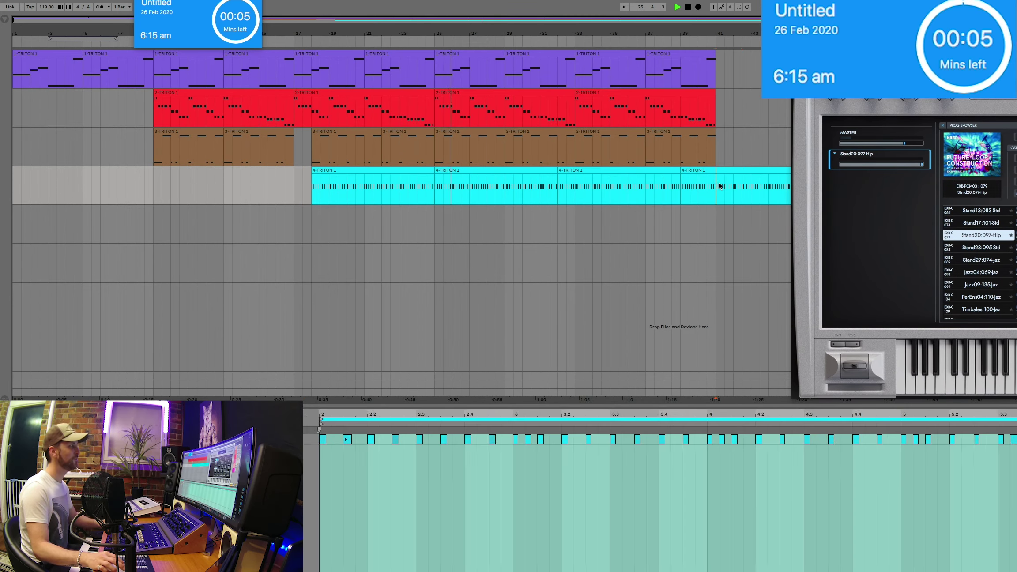
{"action": "left_click_drag", "start_coordinate": [720, 185], "coordinate": [738, 184]}
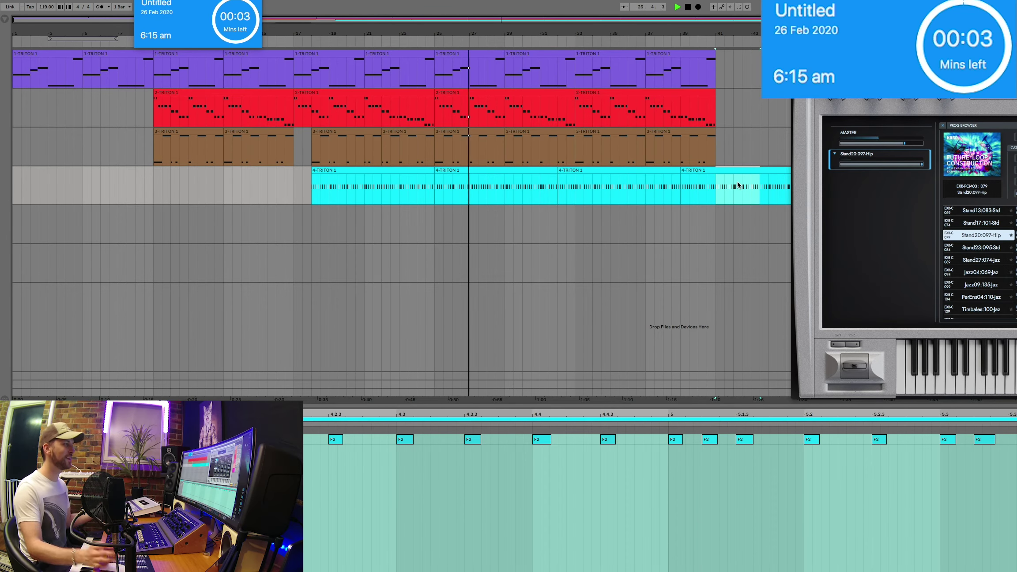
{"action": "key", "text": "Delete"}
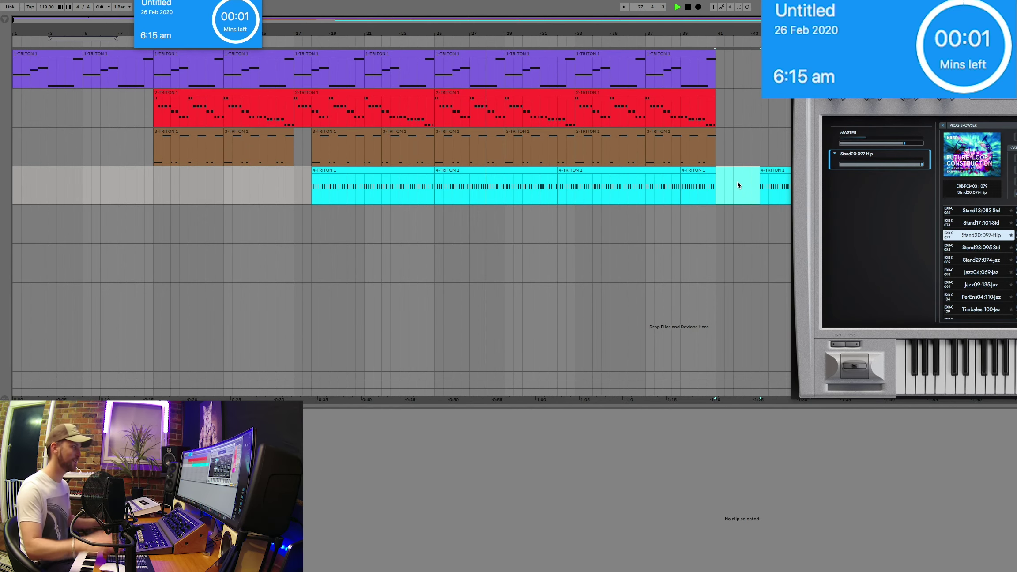
{"action": "left_click", "coordinate": [769, 171]}
{"action": "key", "text": "Delete"}
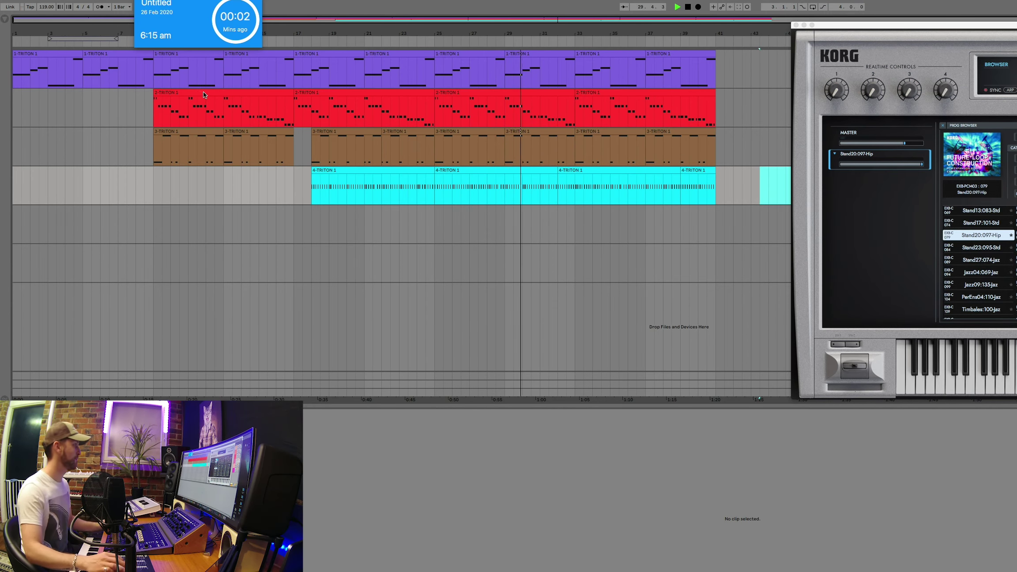
Dismiss the countdown timer and stop the arrangement's playback.
{"action": "left_click", "coordinate": [243, 10]}
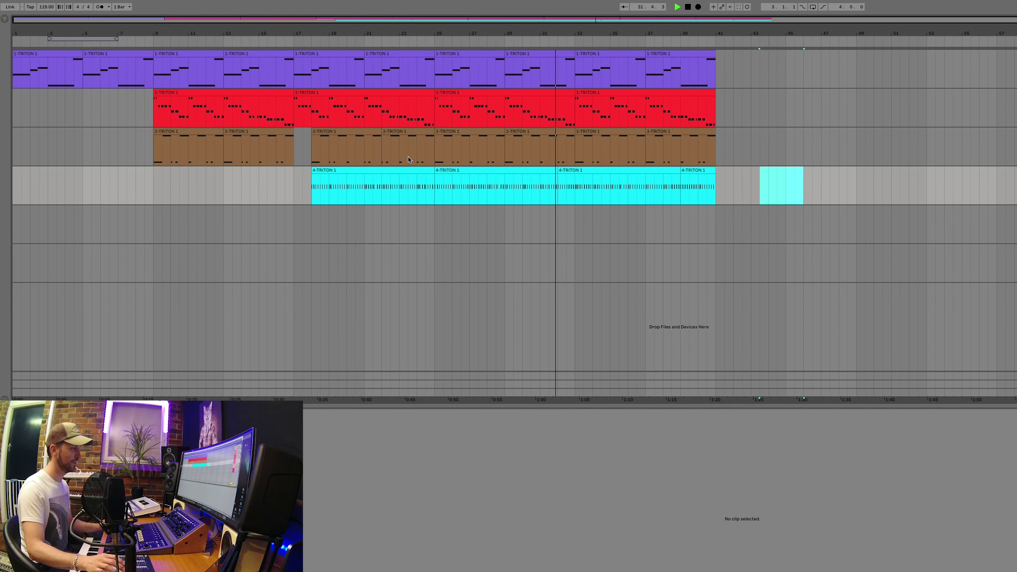
{"action": "left_click", "coordinate": [483, 272]}
{"action": "key", "text": "space"}
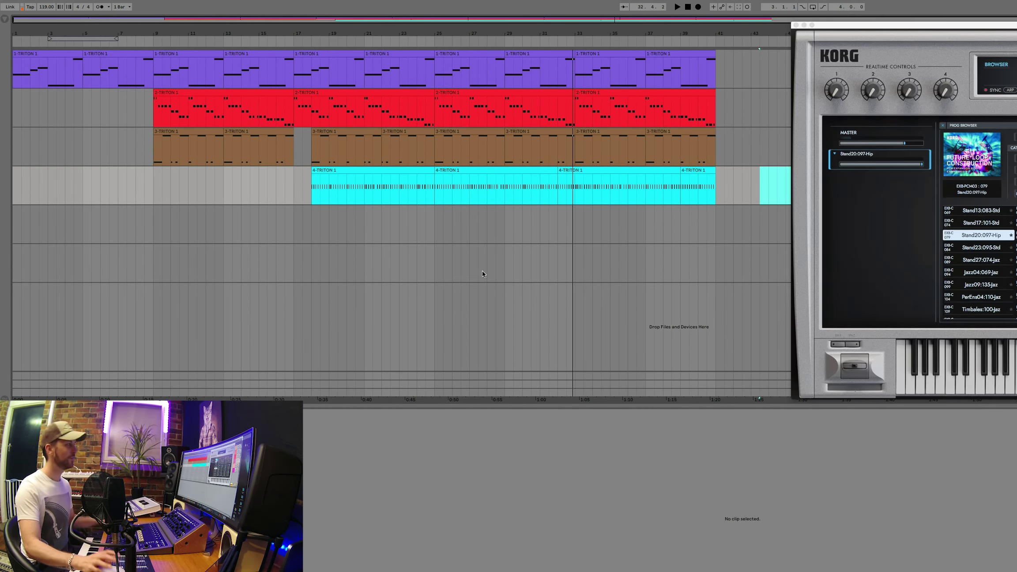